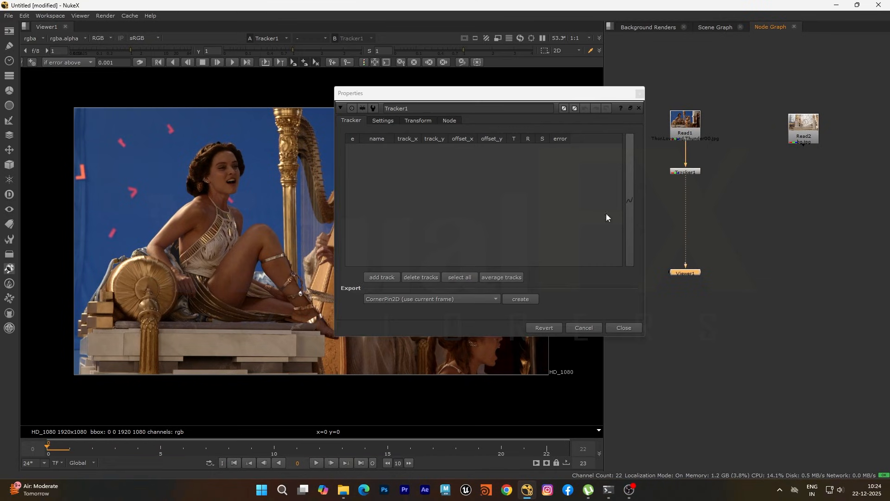
- Add a track on the pink V-shaped marker beside the seated woman and track it forward through the clip
middle_click_drag(171, 173, 145, 235)
left_click_drag(284, 304, 102, 191)
scroll(102, 191, "up", 5)
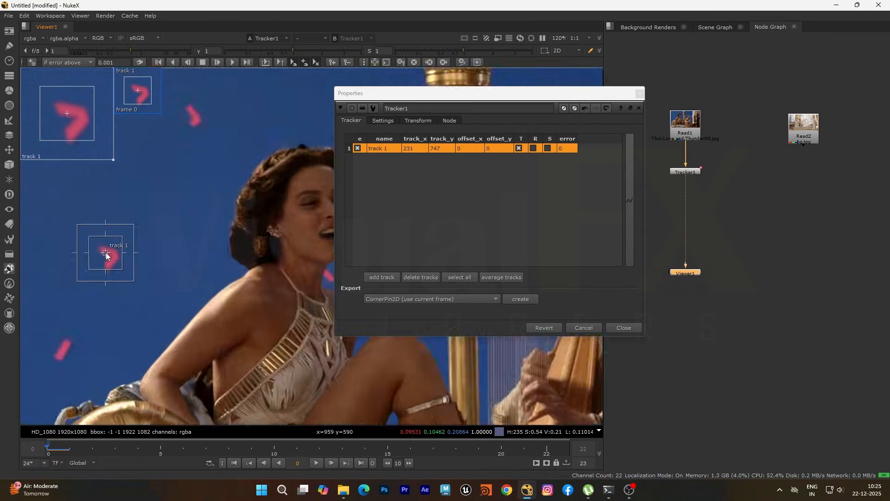
left_click(233, 63)
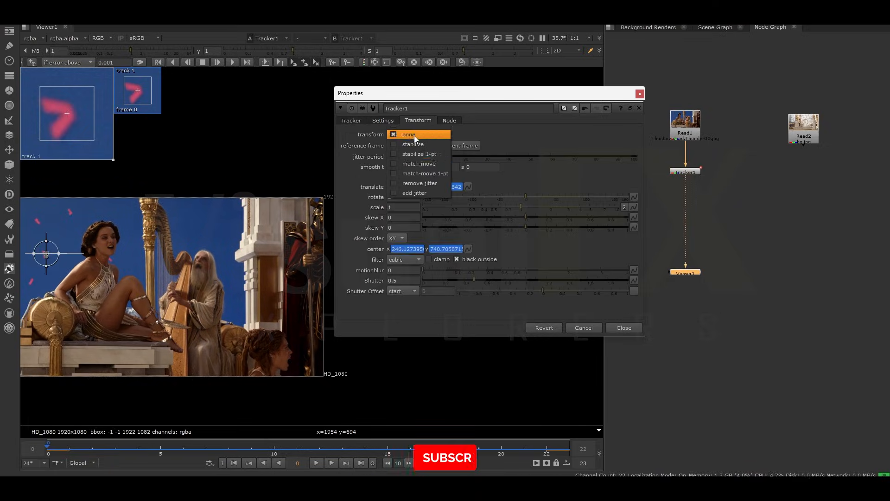
left_click(415, 138)
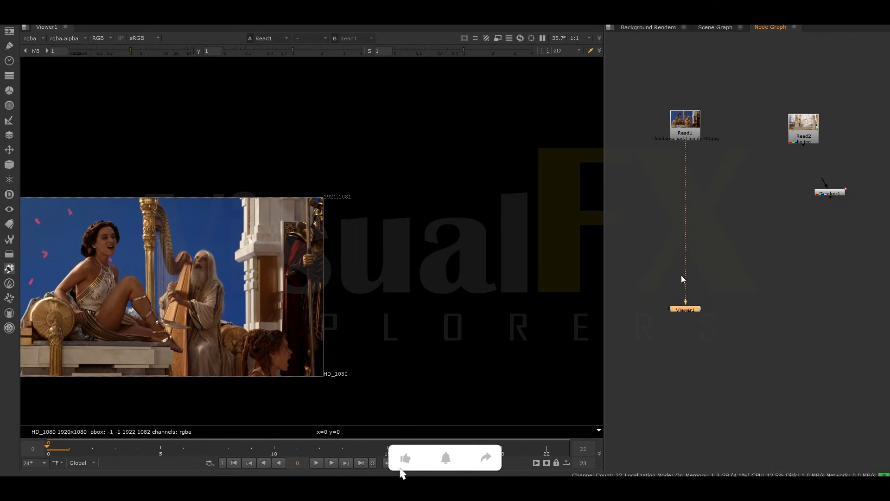
left_click(670, 195)
key("s")
left_click_drag(413, 121, 700, 91)
left_click(713, 338)
left_click(756, 77)
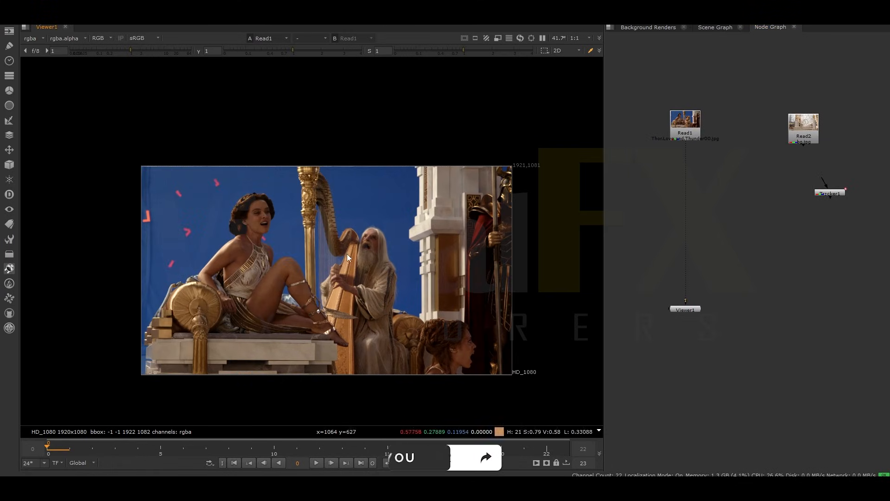
- Add a Reduce Noise v4 node and insert it directly below Read1
scroll(347, 254, "up", 2)
key("Tab")
type("ref")
key("BackSpace")
type("duc")
left_click(637, 213)
left_click_drag(653, 202, 683, 175)
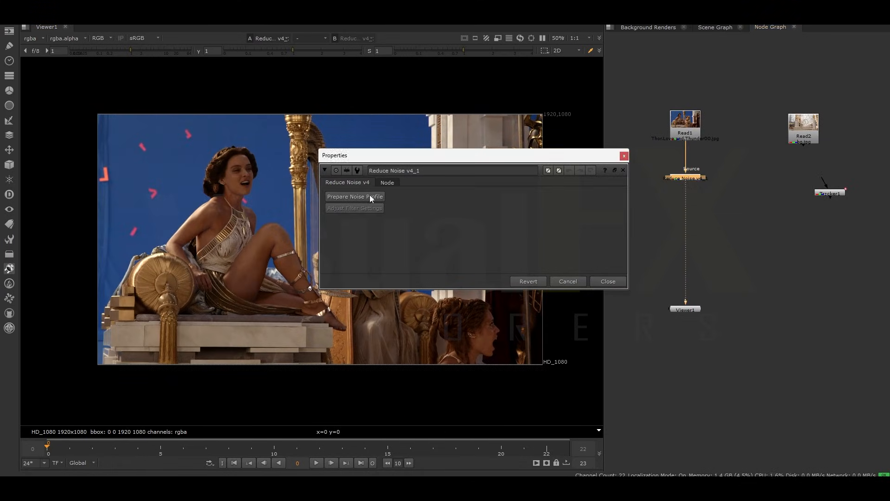
- Prepare an automatic noise profile for the Reduce Noise node and apply it
left_click(356, 196)
left_click(460, 275)
left_click(184, 116)
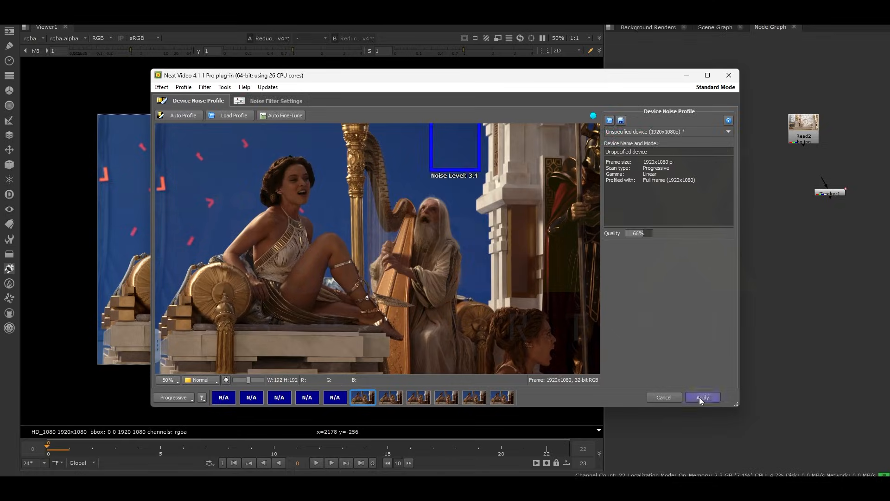
left_click(701, 397)
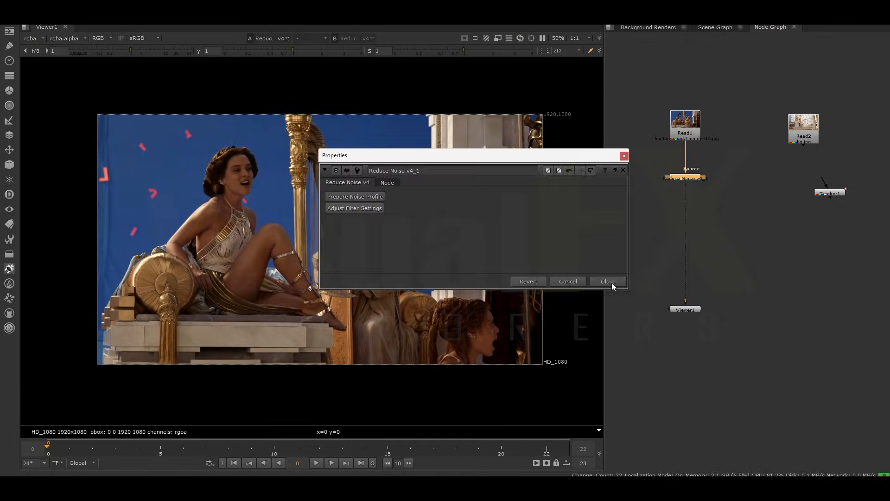
left_click(611, 282)
- Duplicate the Reduce Noise node below the first one and move the Viewer node further down the graph
scroll(248, 166, "up", 2)
key("ctrl+c")
key("ctrl+v")
scroll(273, 201, "down", 5)
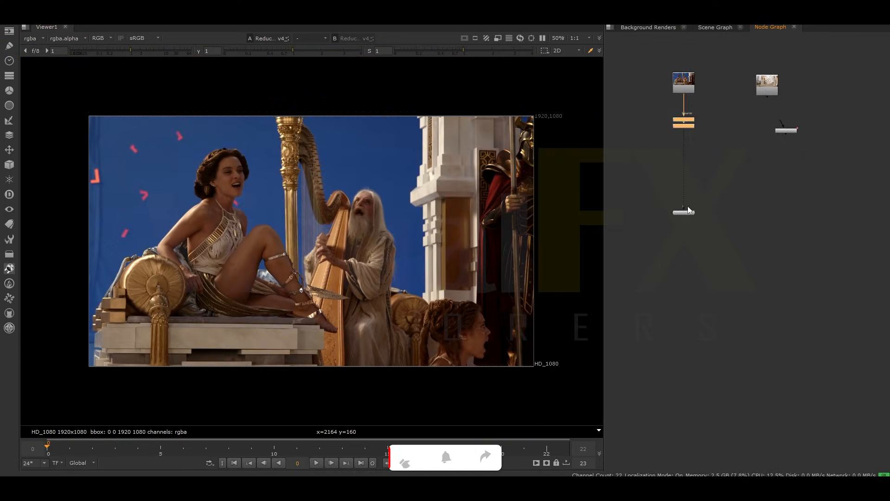
left_click_drag(688, 206, 688, 404)
- Add an IBKColourV3 node and insert it below the second Reduce Noise node
scroll(666, 199, "up", 2)
key("Tab")
type("ibk")
left_click(656, 178)
left_click_drag(662, 171, 687, 157)
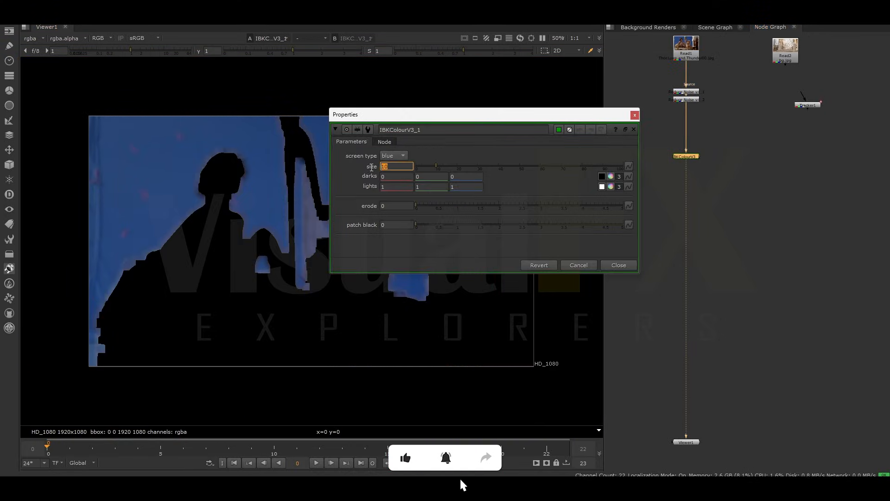
- Set the IBKColour node's size to 0.5 and its blue lights value to 0.66
type(".5")
key("Return")
left_click_drag(443, 114, 542, 119)
left_click(709, 191)
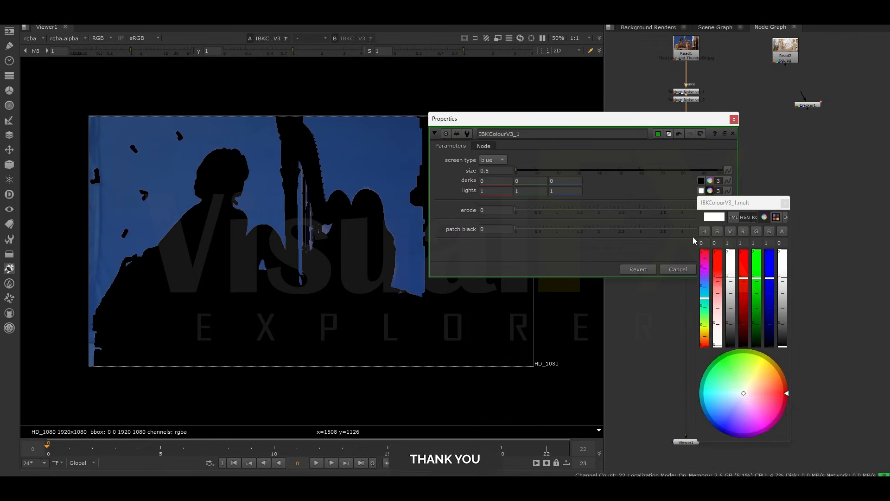
left_click_drag(770, 282, 772, 288)
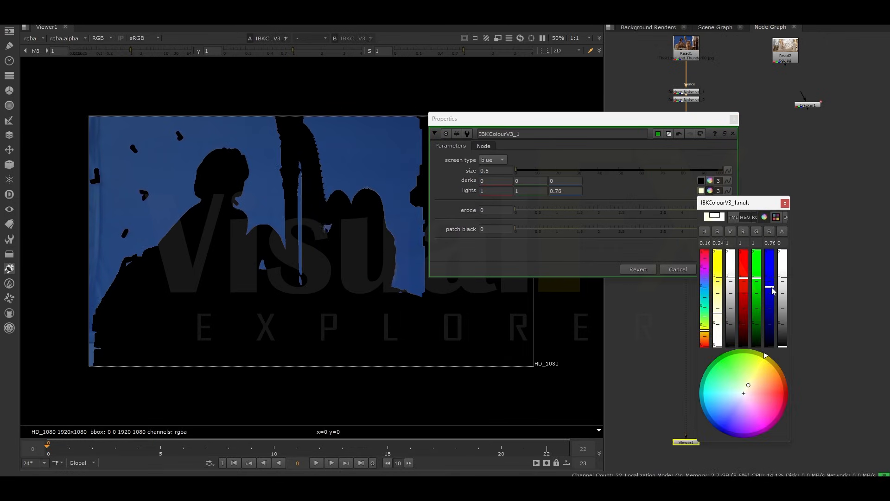
left_click(784, 202)
- Set the IBKColour node's blue darks value to -0.015 and close its properties
left_click(710, 180)
left_click_drag(769, 297, 771, 304)
scroll(328, 249, "down", 1)
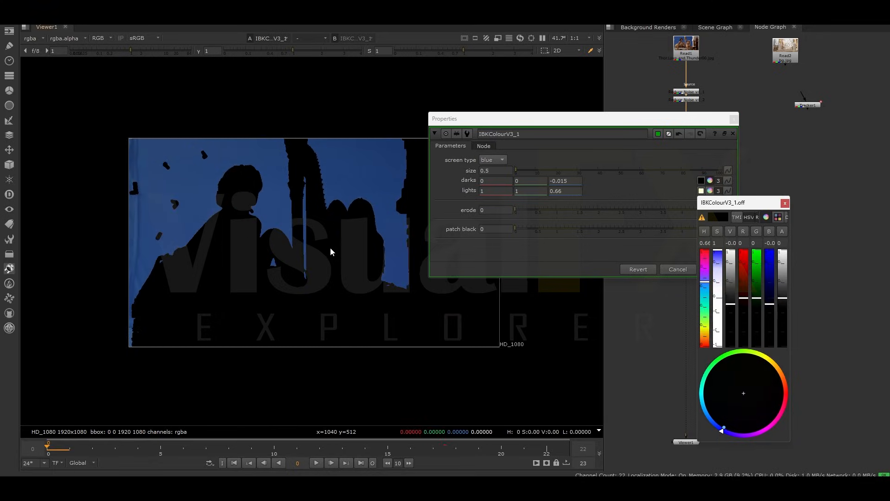
left_click(784, 204)
left_click(482, 211)
left_click(717, 270)
- Duplicate the IBKColour node below the first one and set the copy's patch black to 2
key("ctrl+c")
key("ctrl+v")
left_click_drag(692, 165, 692, 174)
double_click(693, 176)
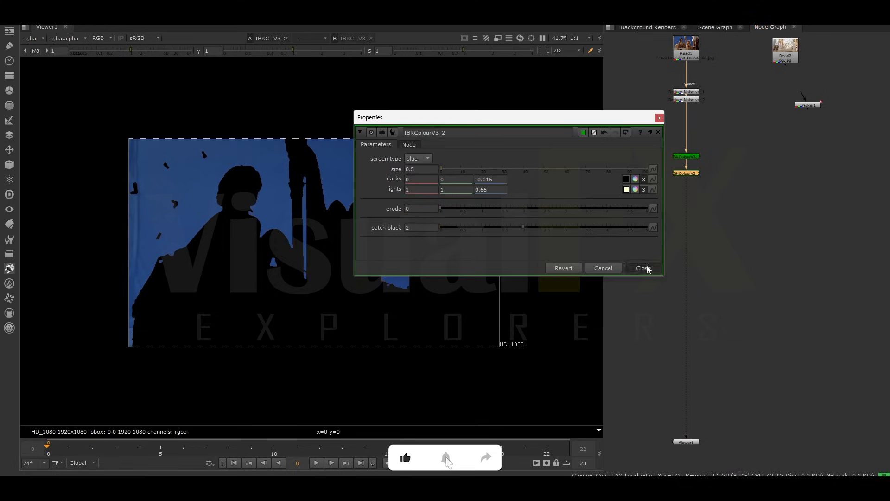
left_click(642, 266)
- Paste two more IBKColour copies at the end of the chain for further patch black passes
key("ctrl+v")
left_click(643, 291)
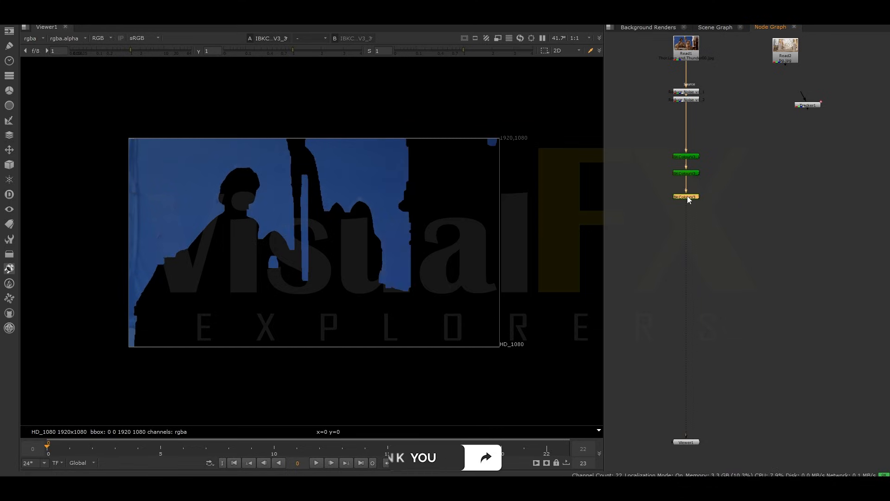
key("ctrl+v")
left_click(643, 310)
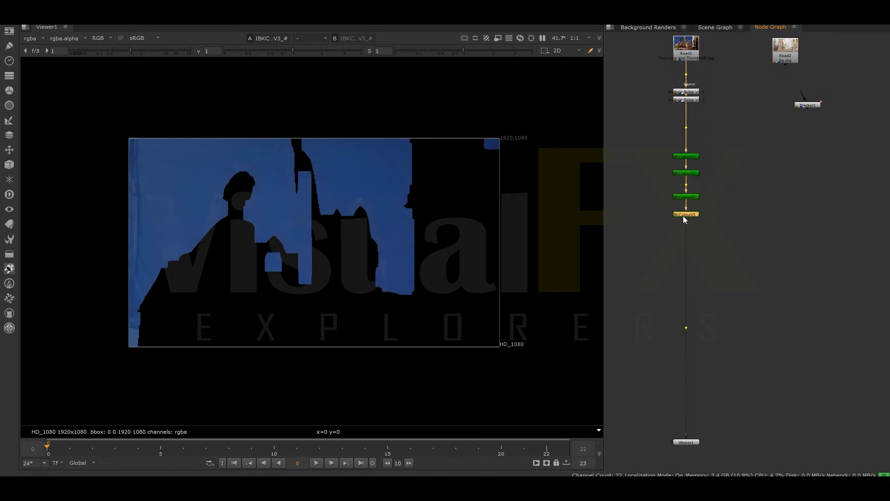
- Paste a fifth IBKColour node at the end of the chain and set its patch black to 16
key("ctrl+v")
left_click_drag(687, 224, 687, 235)
double_click(686, 235)
left_click_drag(411, 288, 394, 290)
type("16")
key("Return")
left_click(643, 329)
- Place a sixth IBKColour node at the end of the chain and set its patch black to 32
left_click_drag(686, 242, 686, 257)
double_click(686, 257)
left_click_drag(413, 311, 394, 312)
type("32")
key("Return")
left_click(643, 352)
- Paste a seventh IBKColour node at the end of the chain and set its patch black to 64
key("ctrl+v")
left_click_drag(686, 266, 686, 281)
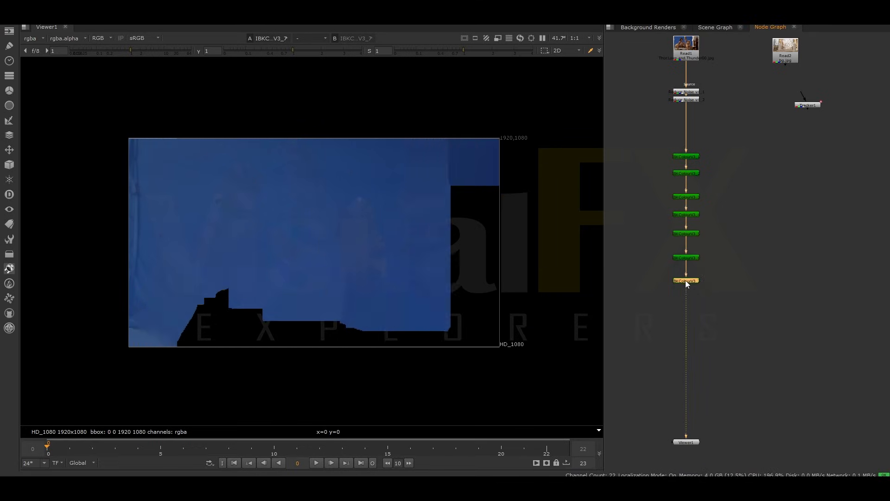
double_click(686, 281)
left_click_drag(412, 334, 386, 339)
key("Return")
left_click(643, 376)
- Paste an eighth IBKColour node at the end of the chain and set its patch black to 128
key("ctrl+v")
left_click_drag(687, 288, 687, 303)
double_click(686, 302)
left_click_drag(412, 357, 376, 358)
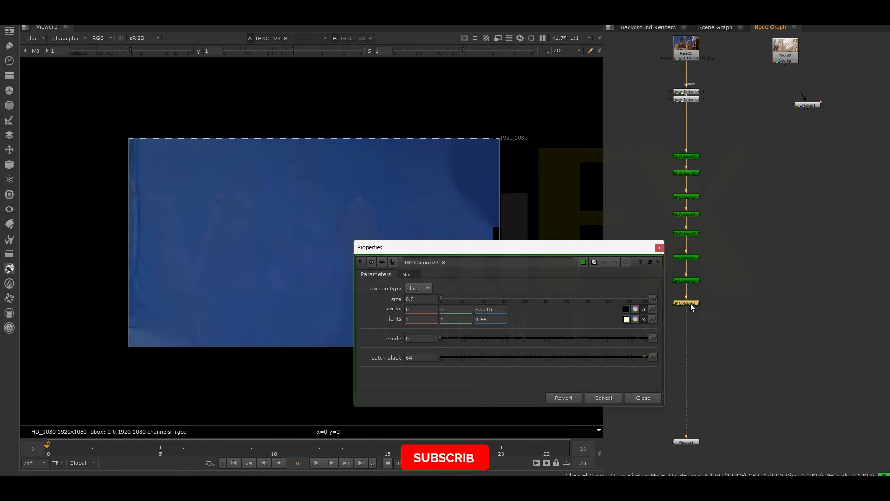
type("128")
key("Return")
left_click(642, 397)
- Add an IBKGizmo node beside the chain and connect it to the last IBKColour node
left_click(717, 322)
key("Tab")
type("ibk")
key("Return")
left_click(693, 256)
scroll(718, 312, "up", 3)
left_click_drag(693, 326, 638, 325)
middle_click_drag(642, 326, 697, 305)
left_click_drag(751, 308, 670, 311)
- Move the IBKColour nodes to leave a wider gap between the first and second one
left_click_drag(636, 149, 703, 339)
left_click_drag(676, 160, 675, 215)
left_click_drag(673, 138, 673, 133)
- Connect the IBKGizmo's foreground input to the second Reduce Noise node and route the connection through a corner dot
left_click_drag(778, 311, 676, 72)
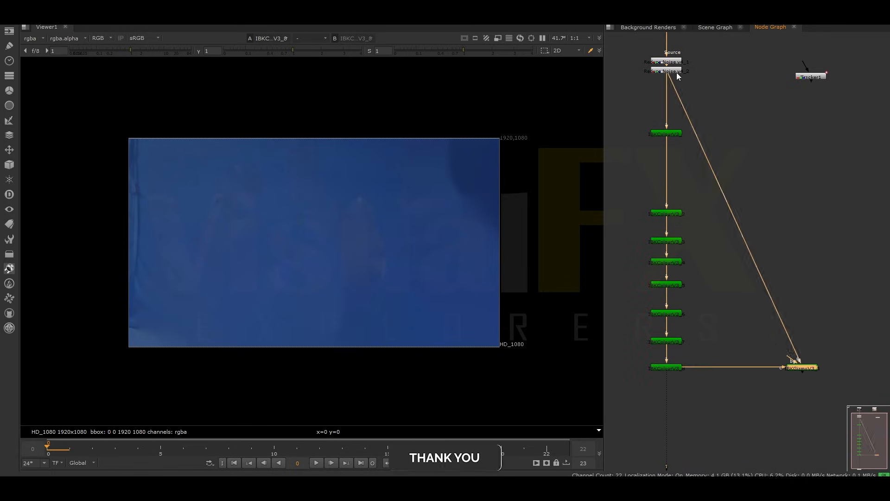
scroll(733, 191, "down", 3)
left_click_drag(751, 45, 808, 125)
left_click_drag(773, 70, 854, 80)
left_click_drag(734, 209, 753, 171, "ctrl")
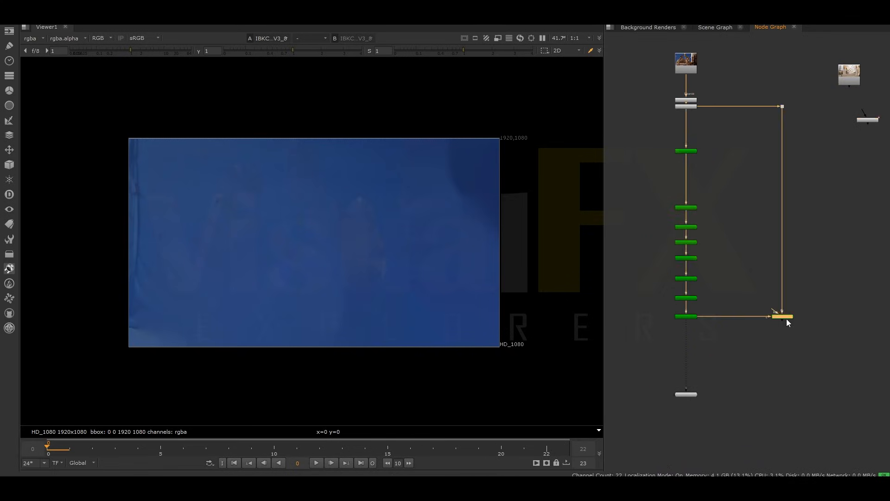
- Display the IBKGizmo's output in the Viewer and check its alpha channel
key("1")
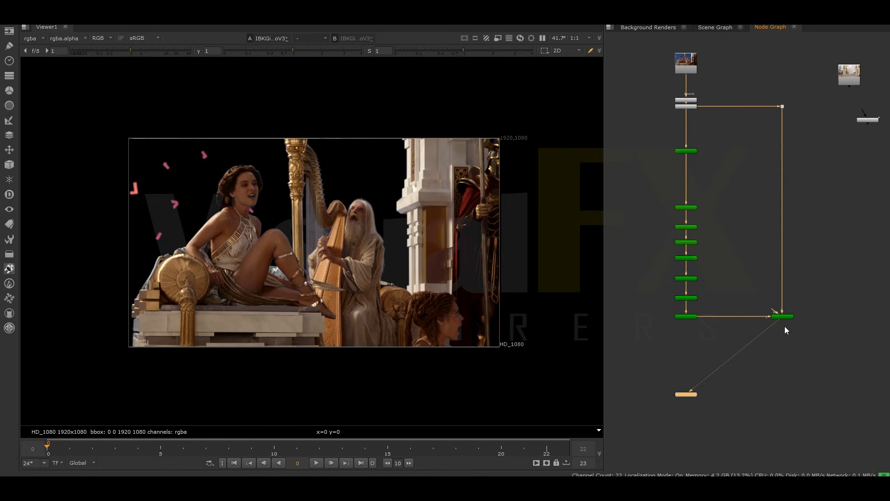
scroll(309, 262, "up", 1)
key("a")
key("a")
key("a")
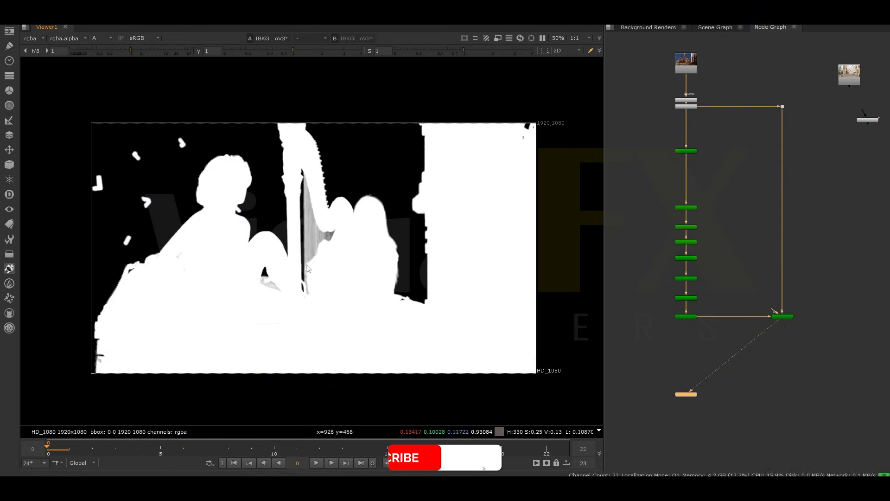
key("a")
middle_click_drag(313, 284, 295, 285)
scroll(742, 215, "down", 1)
- Examine the keyed edges around the harpist's head up close and compare them with the original plate
middle_click_drag(742, 214, 723, 173)
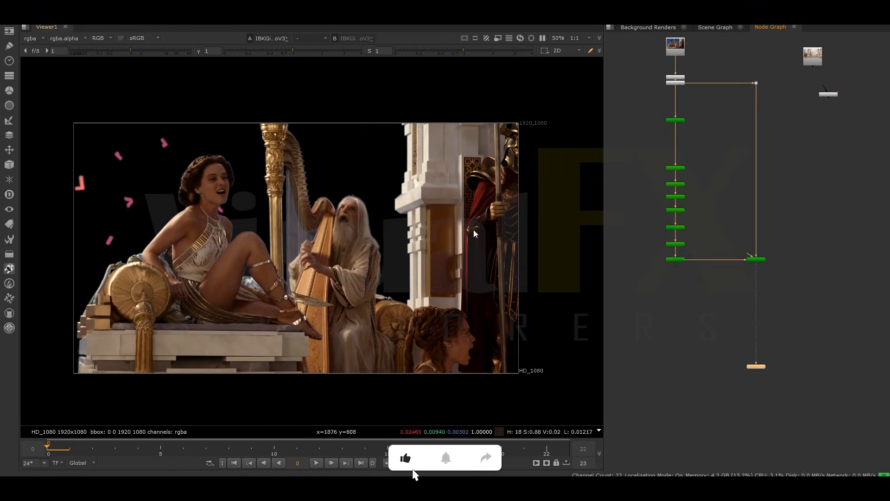
scroll(364, 198, "up", 10)
scroll(316, 179, "down", 3)
left_click_drag(756, 287, 677, 51)
left_click(757, 260)
key("1")
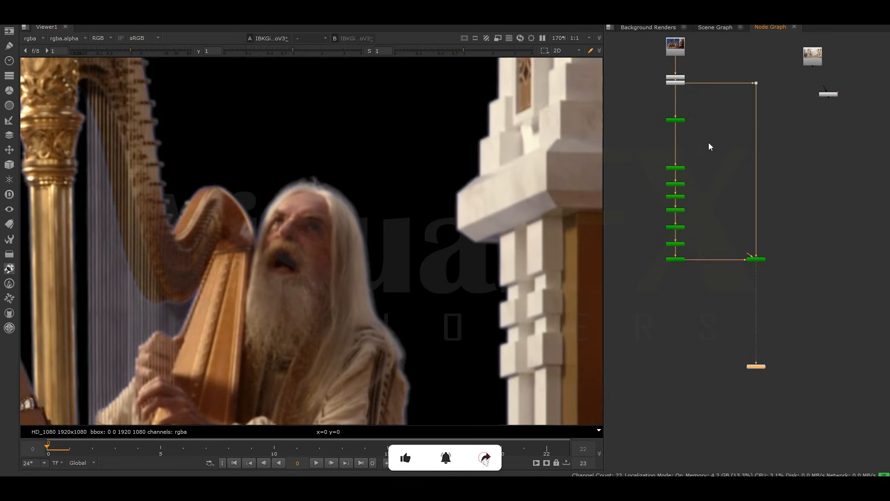
- Insert a Merge node after the first IBKColour node and attach a Roto node to its A input
scroll(665, 62, "up", 4)
left_click(664, 229)
key("m")
left_click(702, 243)
middle_click_drag(641, 201, 699, 225)
key("o")
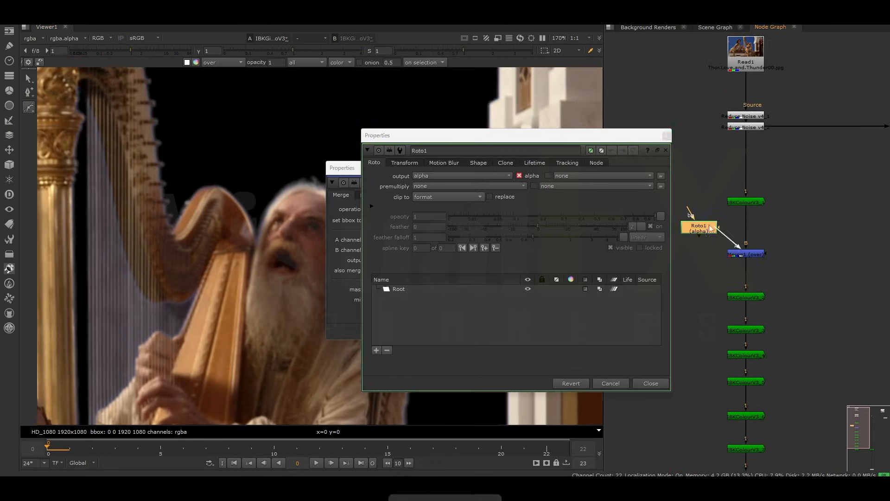
- Draw a closed Bezier roto shape around the top of the harpist's head
left_click(225, 159)
left_click(200, 174)
left_click(200, 170)
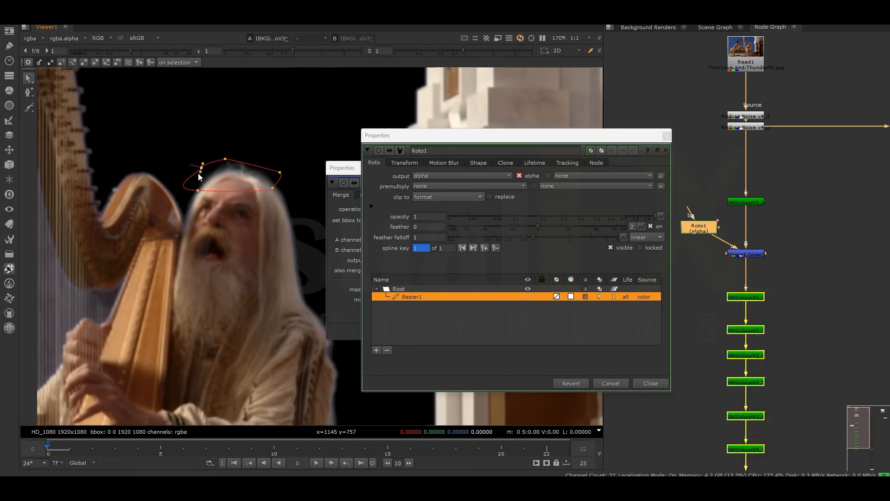
left_click_drag(699, 227, 688, 215)
- Set the Merge operation to stencil and raise the top point of the roto shape above the harpist's head
double_click(745, 254)
left_click(395, 209)
left_click(396, 269)
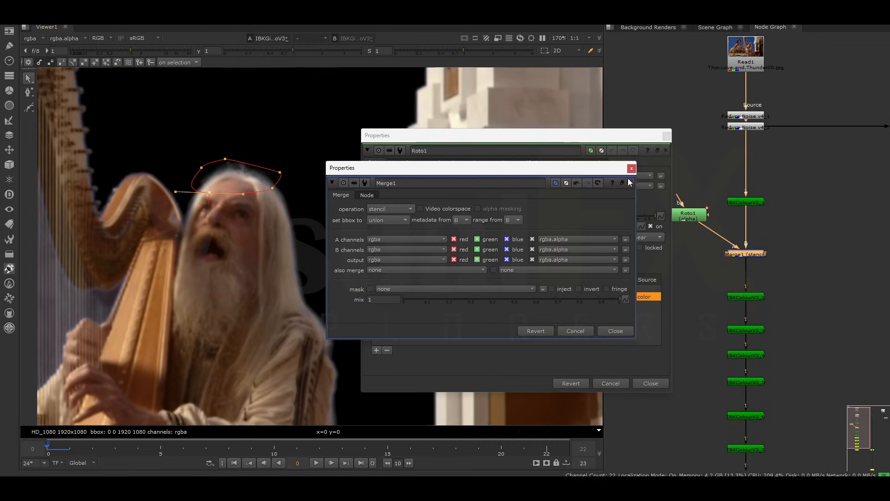
left_click(631, 183)
left_click_drag(225, 159, 230, 156)
- Add a Clamp node between the Roto and the Merge, with minimum 1 and MinClampTo enabled
left_click(691, 215)
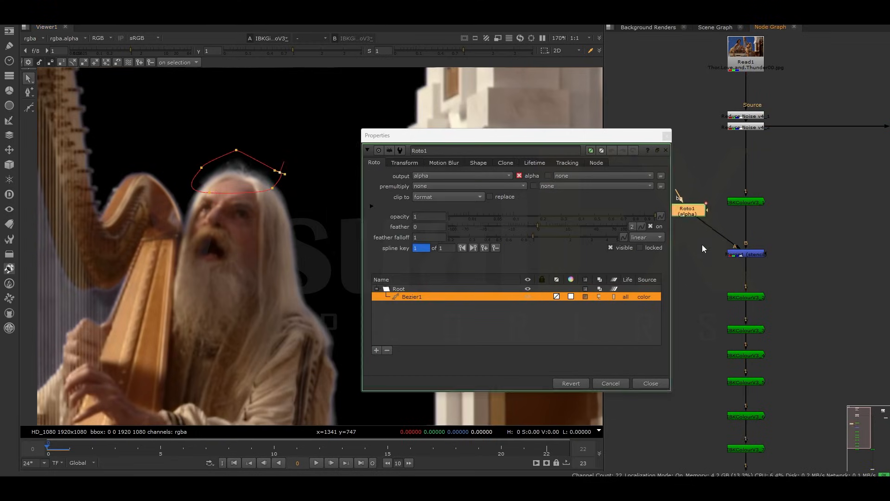
key("Tab")
type("clamp")
key("Return")
left_click_drag(746, 231, 728, 244)
double_click(448, 231)
type("1")
left_click(660, 252)
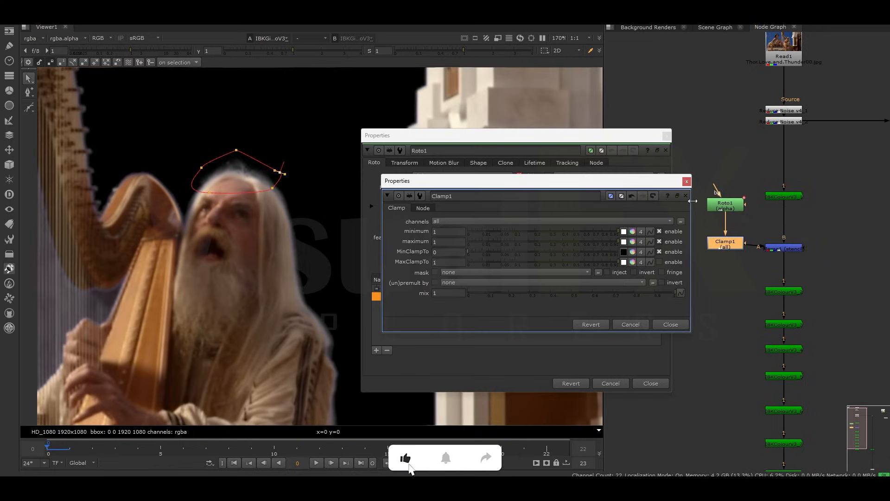
left_click(688, 181)
left_click(666, 136)
- View the Merge node's stencilled output around the harpist's head
left_click(783, 248)
key("1")
middle_click_drag(787, 251, 760, 201)
scroll(761, 202, "down", 4)
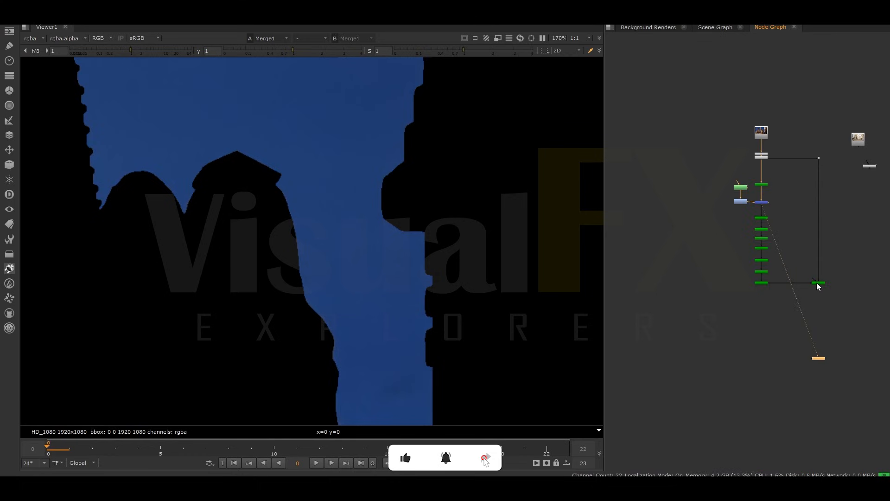
- View the IBKGizmo's keyed result again and inspect its alpha channel
left_click(815, 284)
key("1")
scroll(762, 198, "up", 2)
left_click(754, 205)
scroll(366, 250, "down", 6)
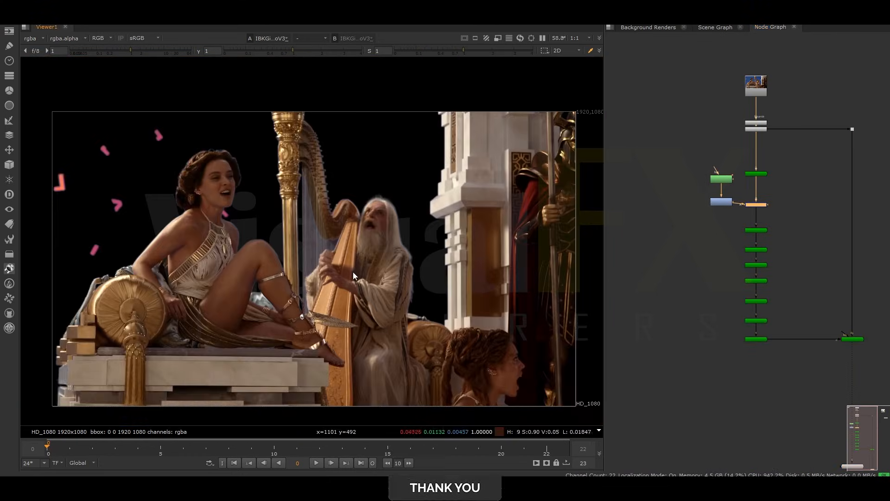
scroll(726, 276, "down", 1)
middle_click_drag(729, 284, 653, 248)
left_click(751, 414)
middle_click_drag(756, 295, 694, 284)
key("a")
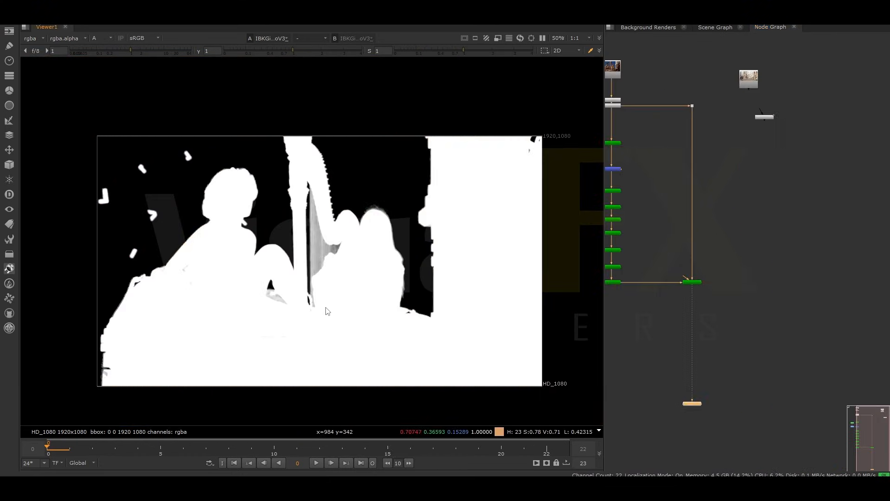
- Add a Reformat node beneath the background image's Read node
key("a")
left_click_drag(748, 83, 817, 79)
key("Tab")
type("ref")
left_click(715, 172)
left_click(788, 117)
left_click_drag(817, 155, 817, 109)
- Merge the IBK-keyed foreground over the reformatted background and view the composite
left_click(796, 335)
key("m")
left_click(772, 291)
scroll(791, 333, "up", 2)
left_click_drag(788, 326, 653, 261)
scroll(742, 352, "down", 2)
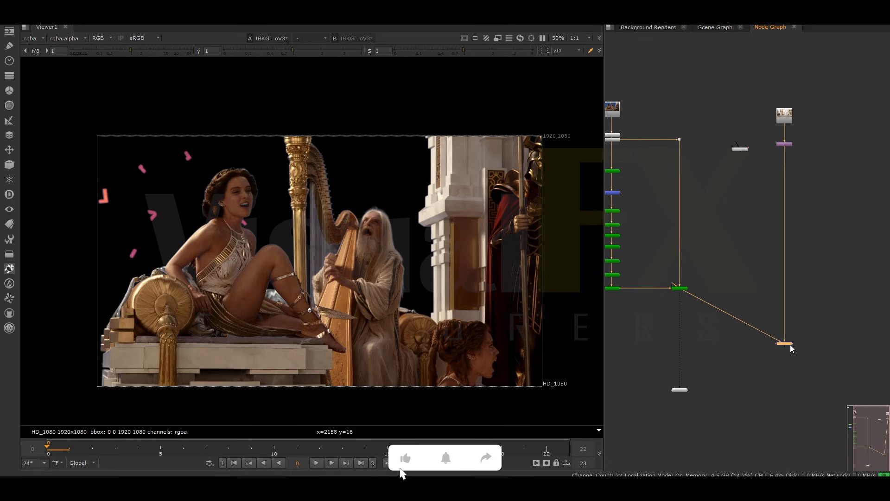
key("1")
scroll(772, 162, "up", 2)
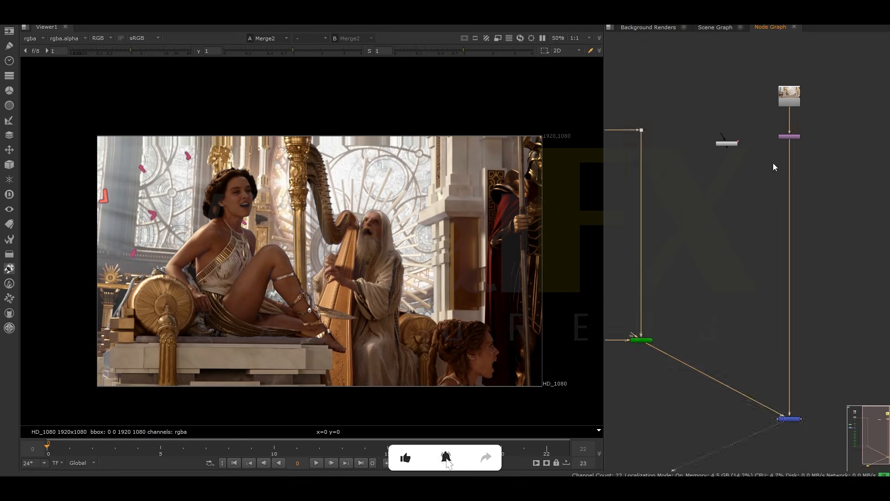
- Add a Transform node below the background's Reformat and scale the background to about 1.12
key("t")
left_click_drag(625, 156, 631, 156)
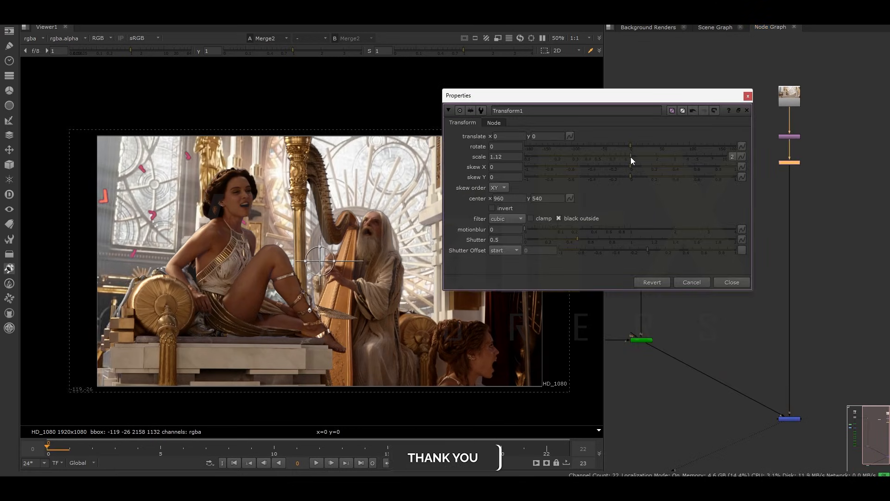
left_click(746, 111)
- Add a Blur node below the background's Transform with a size of 2.9
left_click(771, 190)
key("b")
left_click_drag(773, 193, 790, 190)
left_click(559, 192)
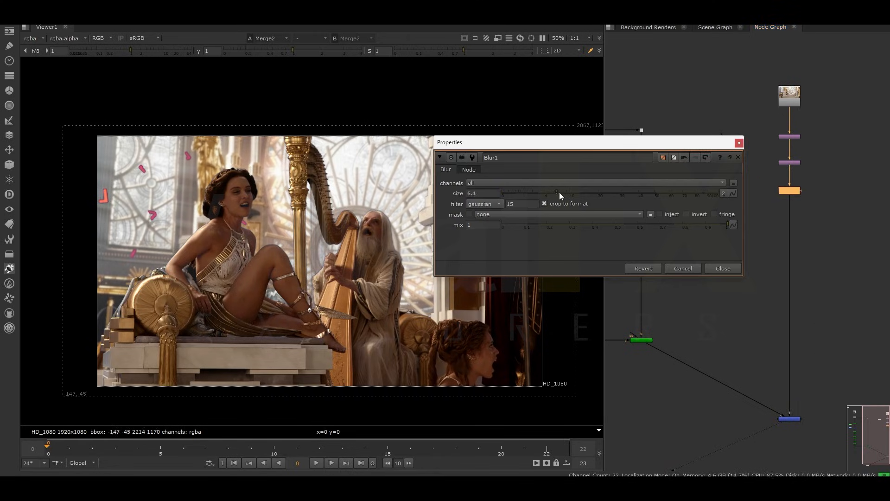
left_click_drag(561, 192, 540, 192)
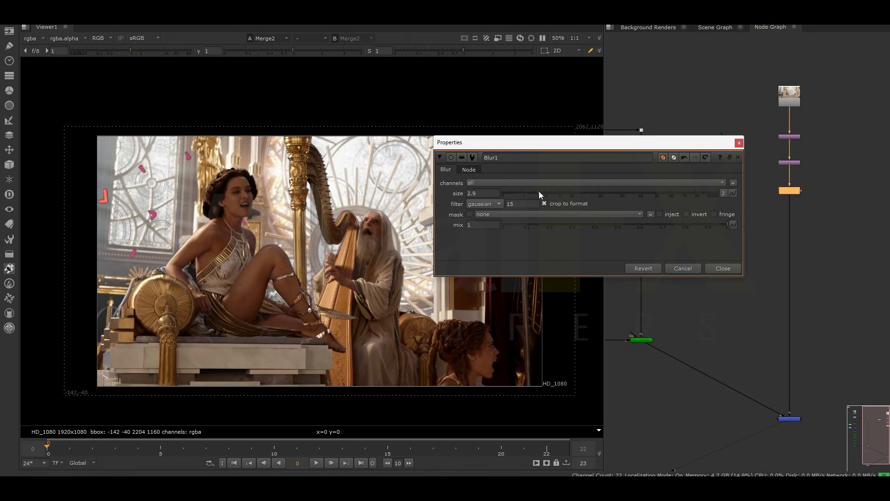
left_click(741, 142)
- Lower the final Merge in the graph and square its foreground connection with a Dot
left_click_drag(788, 419, 786, 432)
scroll(786, 432, "down", 1)
middle_click_drag(787, 432, 787, 311)
left_click_drag(726, 272, 783, 347, "ctrl")
scroll(727, 308, "down", 3)
left_click_drag(768, 313, 769, 379)
left_click_drag(719, 128, 798, 377)
- Insert the spare Tracker node into the background branch directly below the Blur
left_click(772, 182)
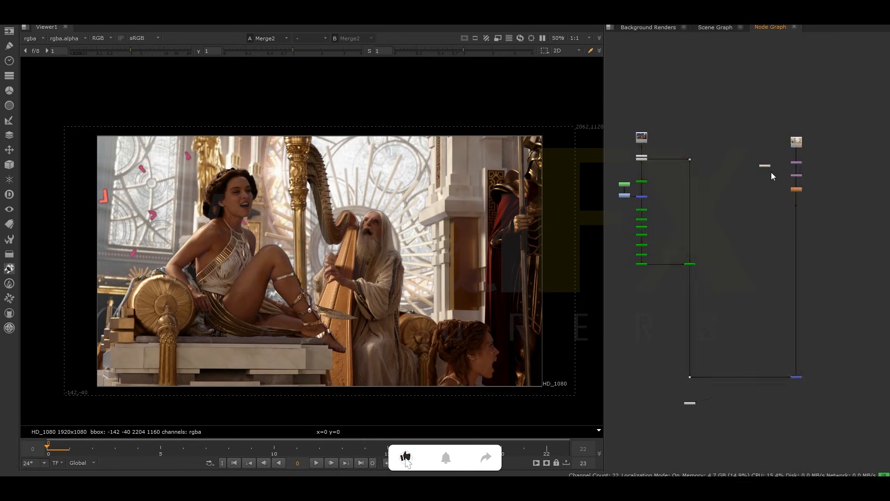
scroll(772, 181, "up", 3)
left_click_drag(762, 162, 815, 225)
scroll(671, 280, "down", 2)
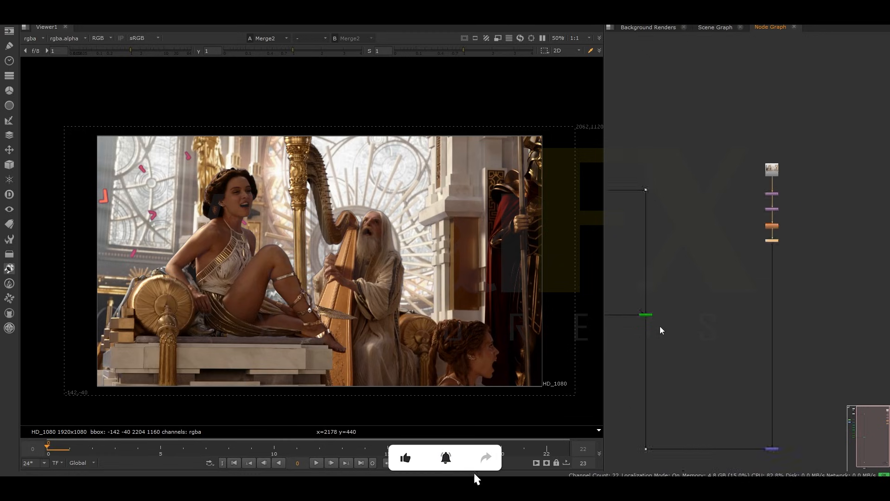
- Add a Keylight node fed from a Dot on the plate's line, view it and square its connection
middle_click_drag(668, 302, 741, 278)
scroll(742, 279, "up", 2)
key("Tab")
type("key")
key("Return")
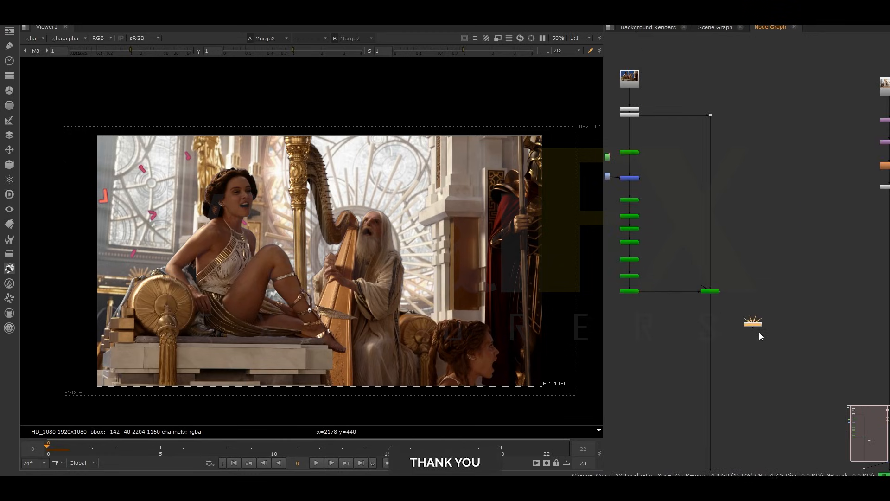
left_click(710, 236)
key("1")
left_click_drag(748, 292, 782, 244, "ctrl")
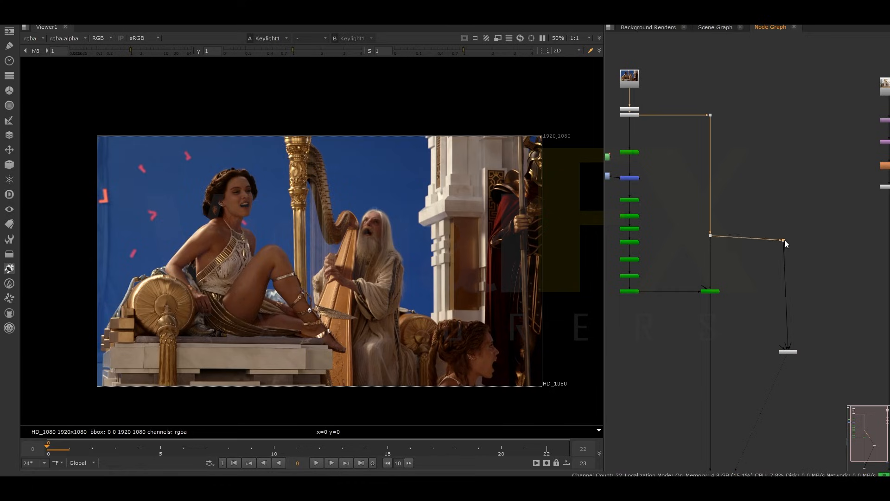
- Sample the blue screen as Keylight's Screen Colour, then set Clip Black to 0.24 and Clip White to 0.495
double_click(793, 354)
key("a")
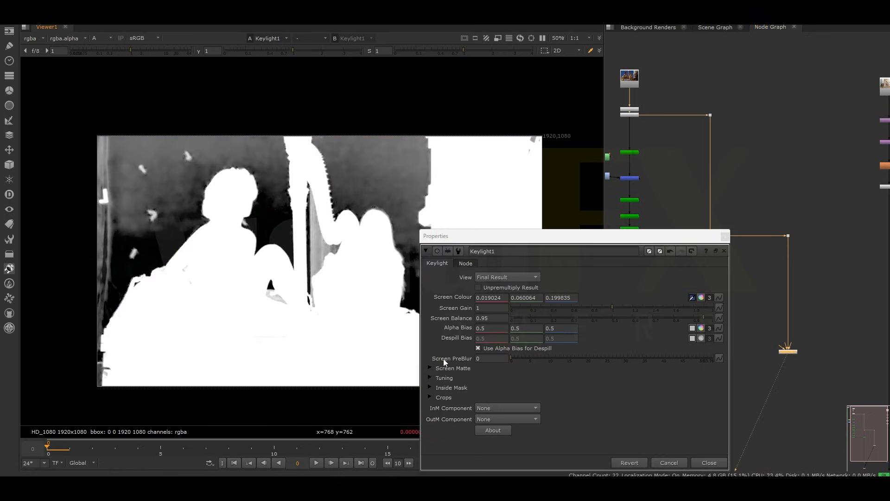
left_click(431, 369)
left_click_drag(527, 378, 573, 378)
left_click_drag(707, 388, 623, 391)
left_click(569, 378)
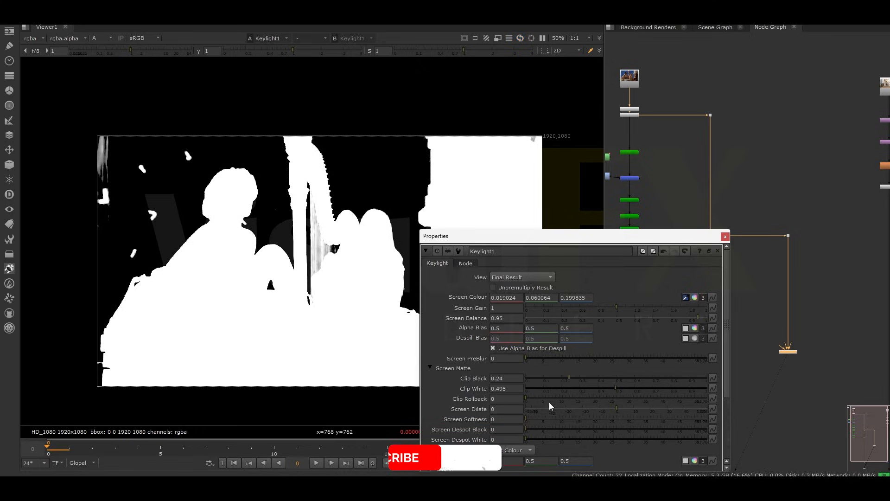
- Reduce Keylight's Screen Dilate slightly below zero and add a small amount of Screen Softness
left_click_drag(615, 409, 602, 411)
left_click_drag(527, 419, 535, 419)
left_click(725, 236)
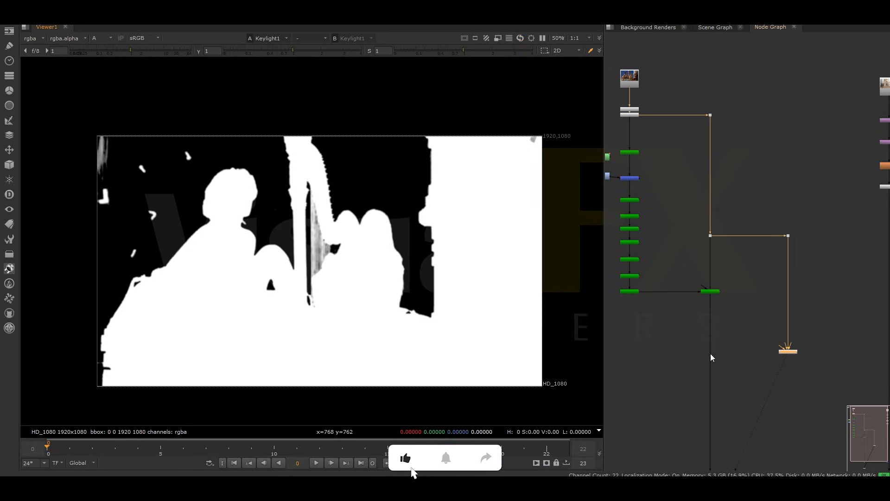
- Merge the Keylight result into the IBK key through two Merge nodes and connect a Roto to the one beside Keylight
left_click(696, 349)
key("m")
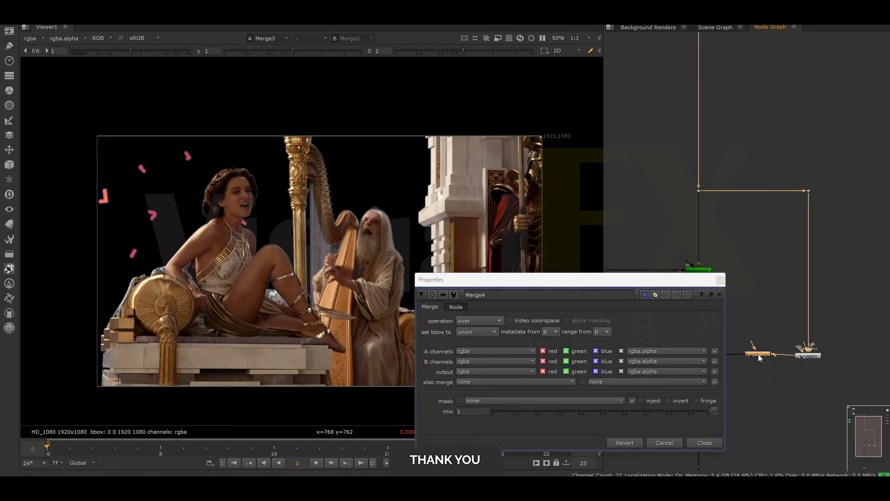
left_click(759, 325)
key("o")
left_click_drag(753, 342, 759, 327)
- Change the operation of the Merge beside Keylight so the Roto cuts its area out of that key
double_click(759, 355)
left_click(480, 320)
left_click(477, 370)
left_click(720, 281)
- Draw a rectangular roto shape over the harp strings between the golden column and the harpist
left_click(756, 329)
left_click(29, 111)
left_click(57, 146)
left_click_drag(340, 318, 340, 319)
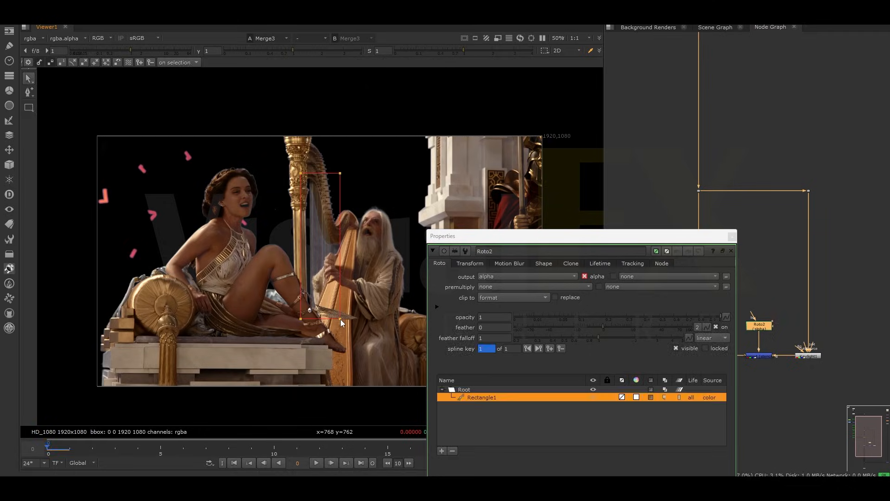
left_click(732, 237)
- Inspect the combined key's alpha and view the final Merge's composite in alpha and colour
left_click(742, 358)
key("a")
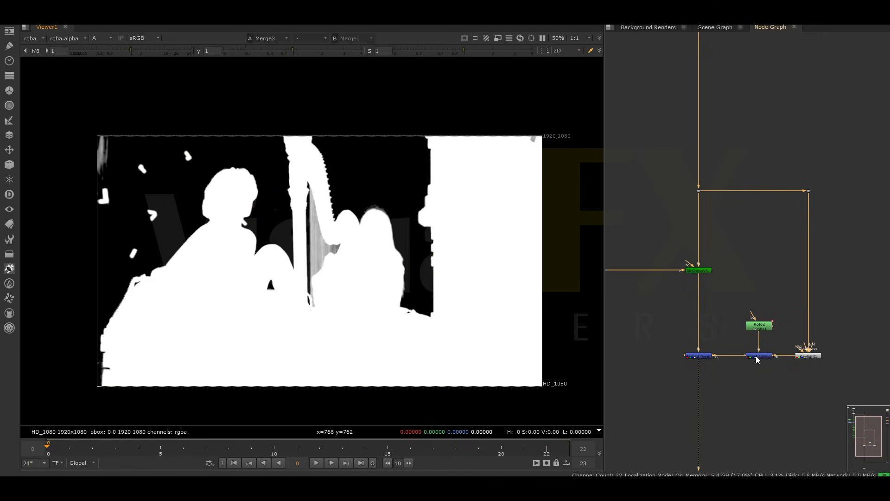
key("d")
scroll(757, 359, "down", 4)
middle_click_drag(761, 357, 696, 241)
scroll(788, 330, "up", 2)
left_click(787, 333)
key("1")
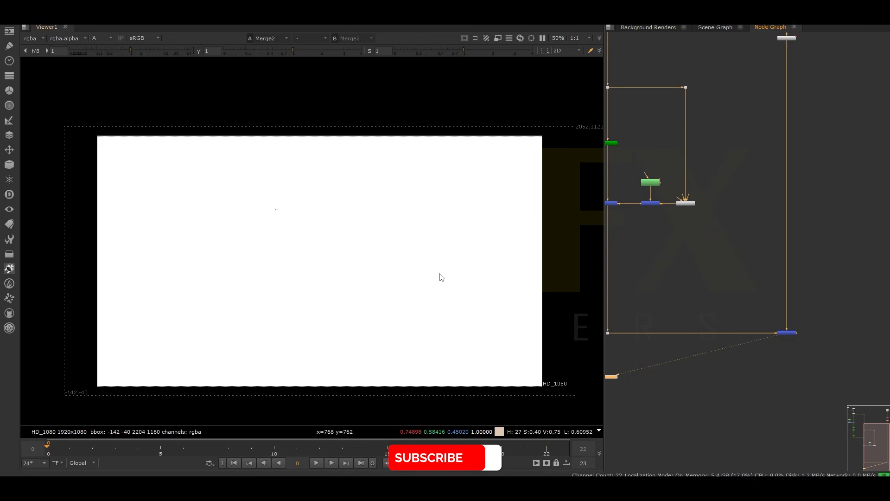
key("a")
scroll(772, 237, "down", 3)
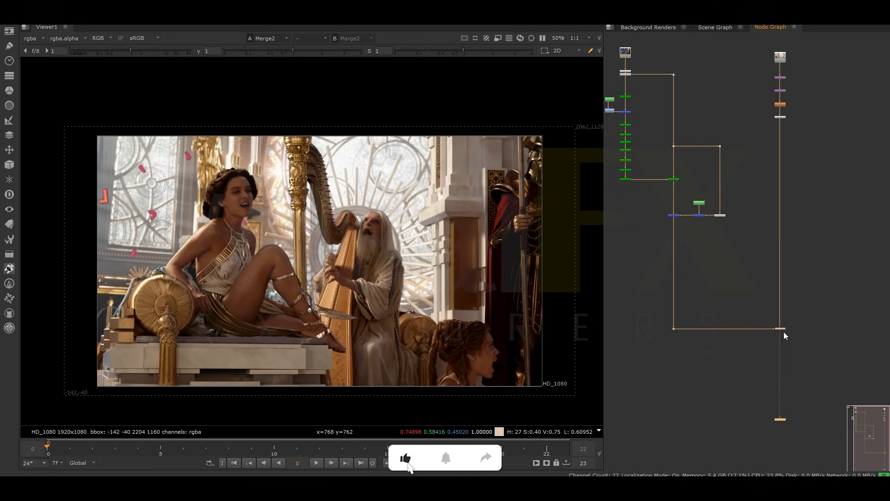
- Shift the background branch aside and add a Copy node beside the key branch
scroll(784, 333, "down", 2)
left_click_drag(760, 123, 814, 413)
left_click_drag(785, 337, 835, 338)
scroll(736, 277, "up", 3)
key("Tab")
type("cop")
left_click(695, 282)
scroll(740, 299, "up", 3)
left_click_drag(727, 247, 646, 172)
- Connect the plate and the combined key to the Copy node and straighten the connections with Dots
scroll(751, 273, "down", 3)
left_click_drag(742, 264, 813, 324)
middle_click_drag(813, 326, 765, 371)
left_click_drag(762, 367, 769, 109)
left_click_drag(766, 367, 792, 371)
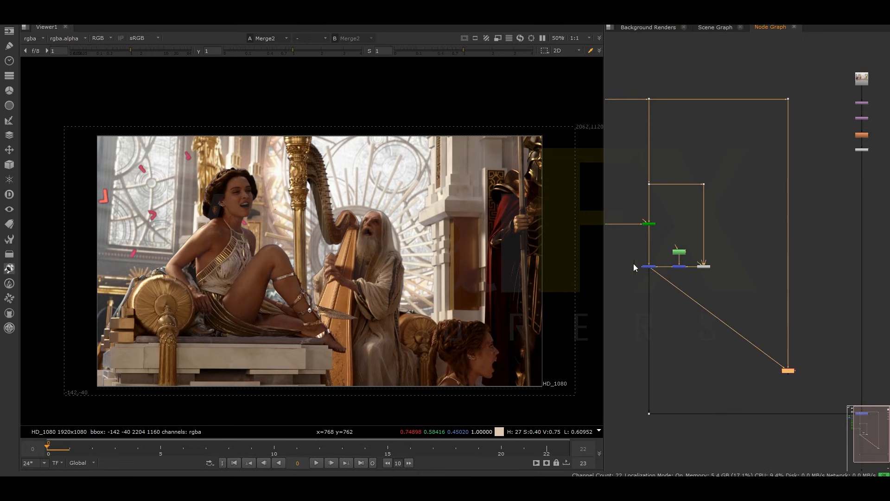
left_click_drag(718, 318, 649, 370, "ctrl")
middle_click_drag(660, 382, 649, 325)
left_click_drag(639, 356, 778, 357)
- Insert a Premult node after the Copy and view the final Merge's composite
key("Tab")
type("premult")
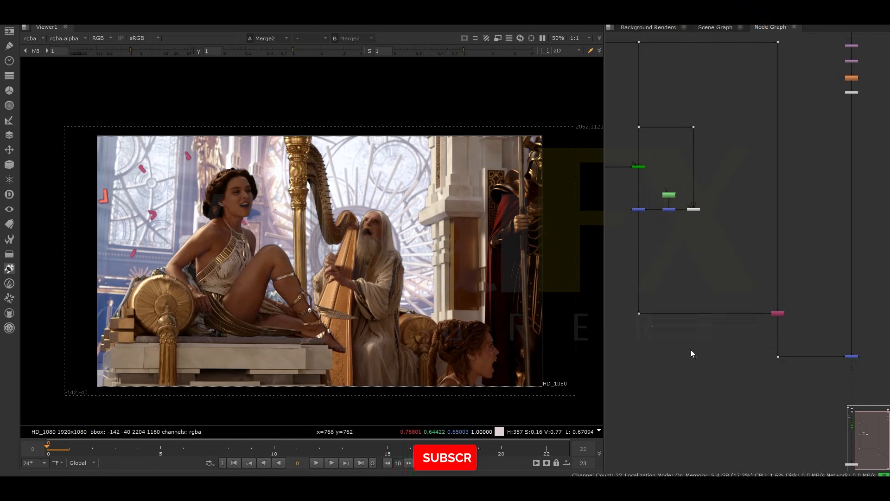
key("Return")
left_click_drag(782, 332, 779, 332)
key("1")
left_click(739, 300)
left_click(852, 357)
key("1")
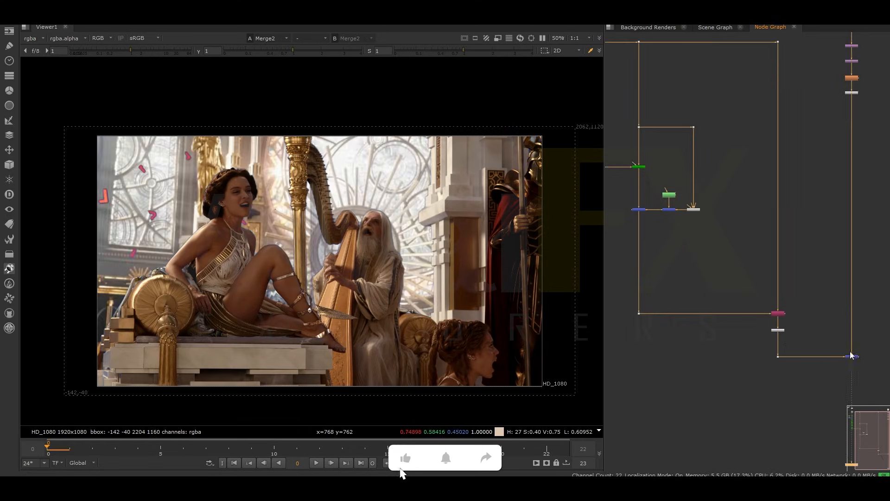
- Add a Merge node to the key branch below the combined key and create a Roto node for it
middle_click_drag(631, 232, 709, 254)
scroll(709, 254, "up", 2)
left_click(709, 254)
key("m")
left_click_drag(708, 254, 724, 261)
middle_click_drag(726, 264, 773, 280)
left_click(734, 259)
key("o")
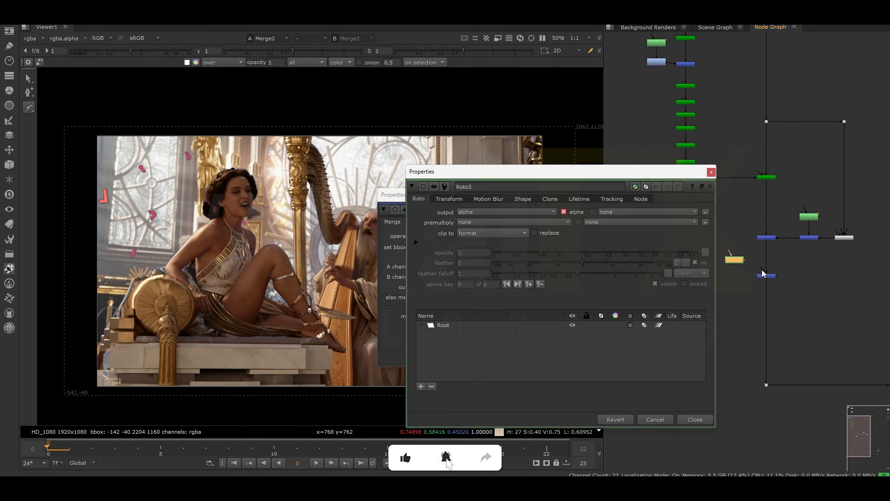
- Draw a closed Bezier shape around the tracking markers on the screen behind the seated woman
left_click(95, 116)
left_click(80, 220)
left_click(87, 298)
left_click(131, 265)
left_click(152, 241)
left_click(182, 185)
left_click(223, 157)
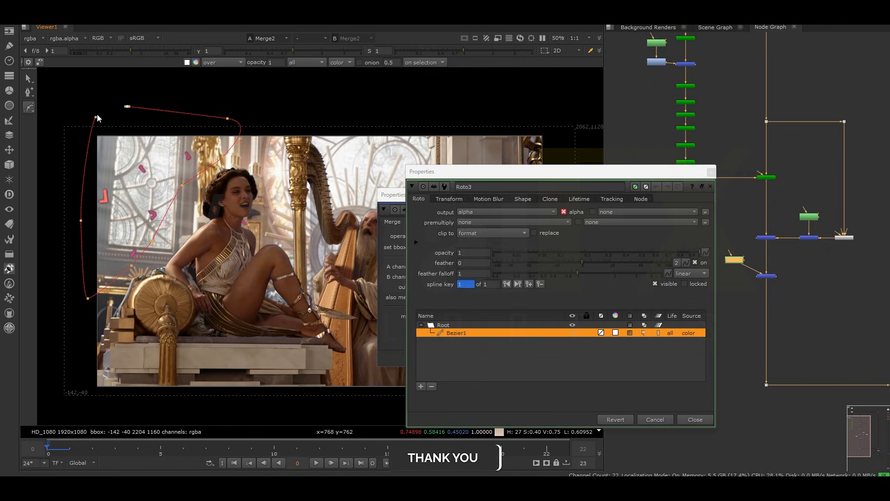
left_click(95, 117)
- Change the new Merge's operation so the Bezier roto removes the tracking markers from the key
double_click(767, 277)
left_click(420, 237)
left_click(429, 282)
left_click(684, 195)
left_click(711, 173)
middle_click_drag(386, 261, 360, 251)
scroll(383, 236, "down", 2)
scroll(352, 306, "up", 1)
middle_click(692, 269)
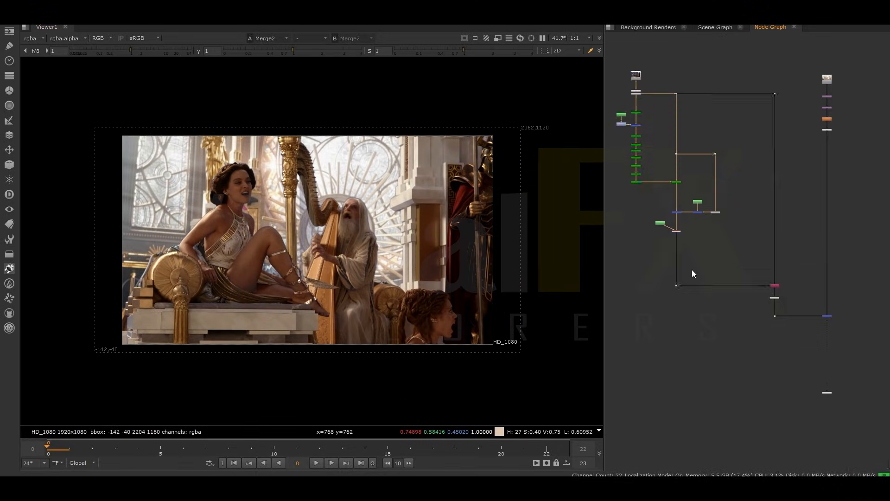
- Square the connection between the marker Roto and its Merge with a Dot
scroll(653, 230, "up", 3)
middle_click_drag(652, 230, 634, 263)
left_click_drag(661, 261, 647, 267, "ctrl")
scroll(648, 268, "down", 2)
scroll(854, 143, "up", 2)
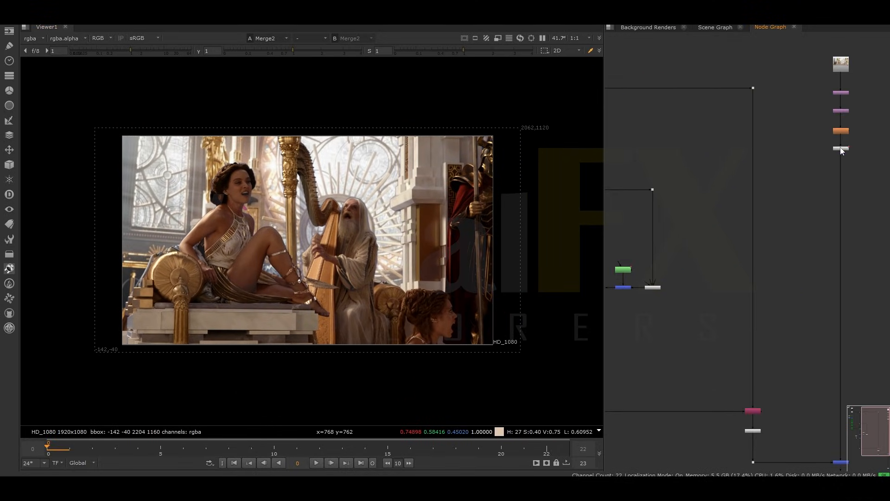
- Paste a copy of the background's Tracker below the marker Roto and check the composite at frames 22 and 0
left_click(840, 149)
scroll(840, 152, "down", 3)
scroll(674, 239, "up", 4)
left_click(651, 257)
key("ctrl+v")
left_click_drag(651, 257, 668, 259)
left_click(546, 451)
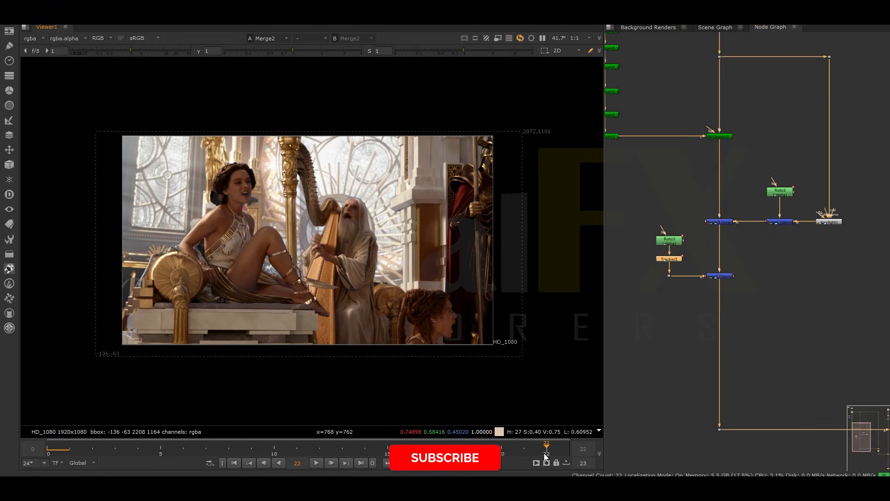
left_click(253, 462)
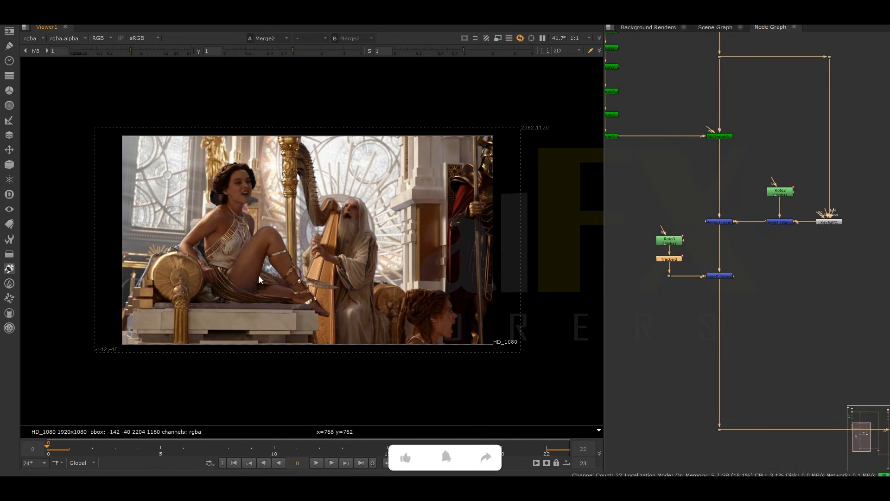
- Draw a second Bezier shape in the marker Roto around the pink marker beside the woman's neck
double_click(669, 241)
left_click(29, 108)
scroll(247, 190, "up", 10)
left_click(239, 173)
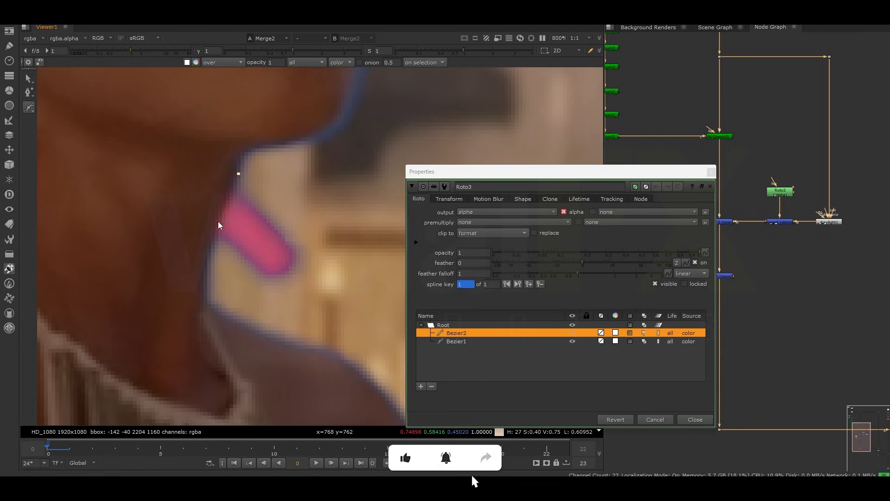
left_click(278, 302)
left_click(330, 256)
left_click(284, 203)
left_click(239, 174)
- Keyframe the whole neck-marker shape at frames 22 and 10, moving it clear of the woman
key("ctrl+a")
key("e")
left_click(547, 451)
middle_click_drag(265, 218, 157, 207)
scroll(294, 294, "down", 3)
left_click_drag(142, 190, 362, 236)
left_click_drag(217, 209, 271, 231)
- Keyframe the neck-marker shape at frame 3 and refine its position against the neck on the preceding frame
left_click(161, 450)
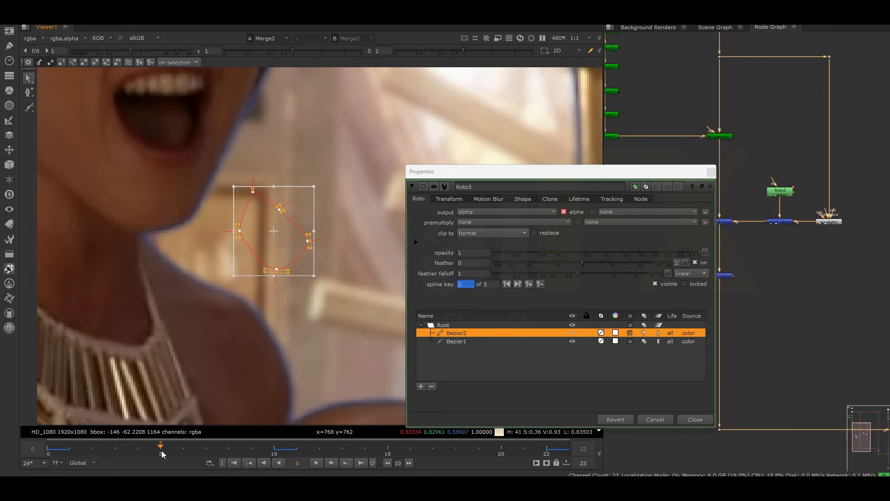
left_click(115, 450)
left_click_drag(179, 202, 214, 209)
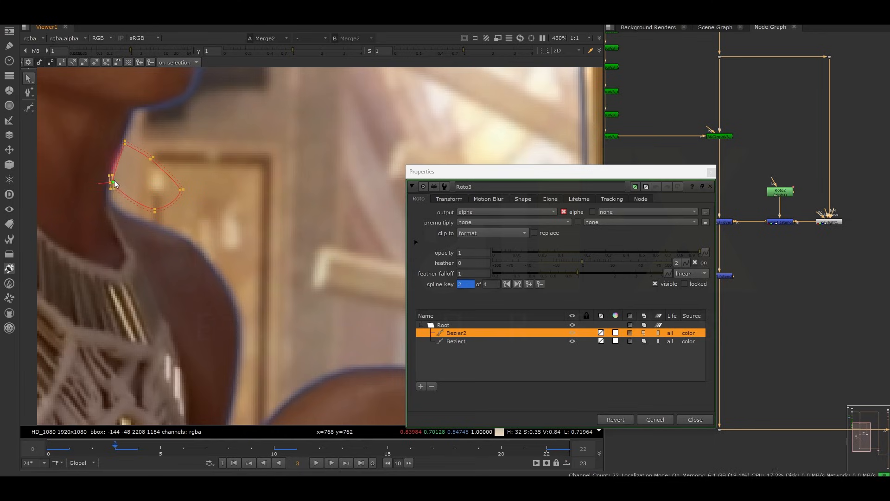
key("ctrl+a")
key("Left")
left_click_drag(131, 159, 134, 162)
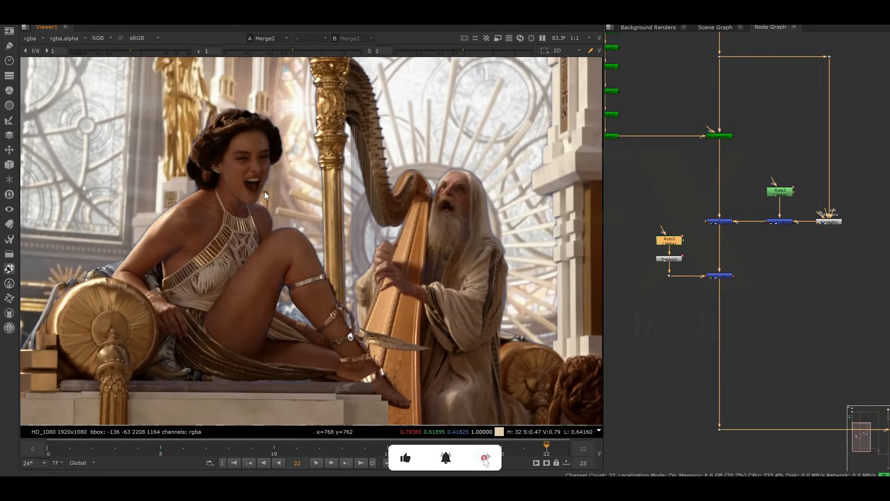
- Insert a DespillMadness node directly below the dot at the start of the foreground colour branch and adjust its despill settings
scroll(322, 281, "down", 3)
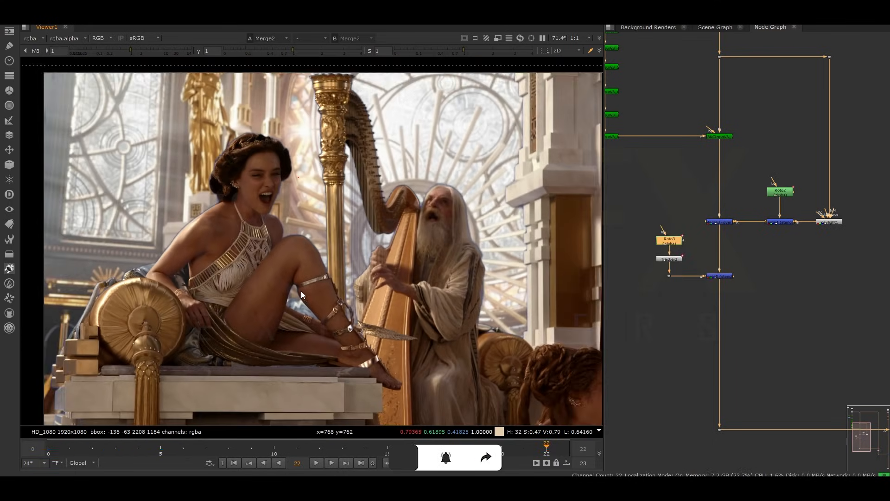
middle_click_drag(716, 304, 656, 243)
scroll(657, 243, "down", 2)
middle_click_drag(829, 78, 741, 266)
scroll(788, 104, "up", 3)
key("Tab")
type("key")
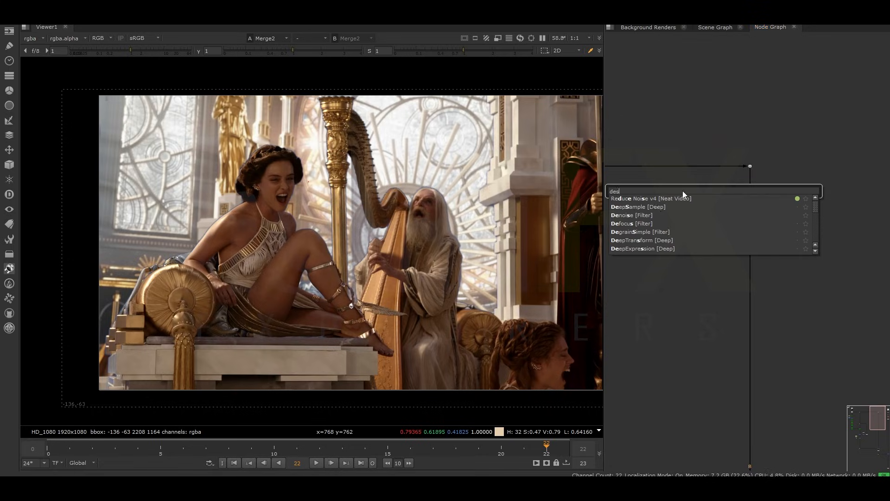
left_click(9, 254)
left_click(694, 276)
key("Tab")
type("des")
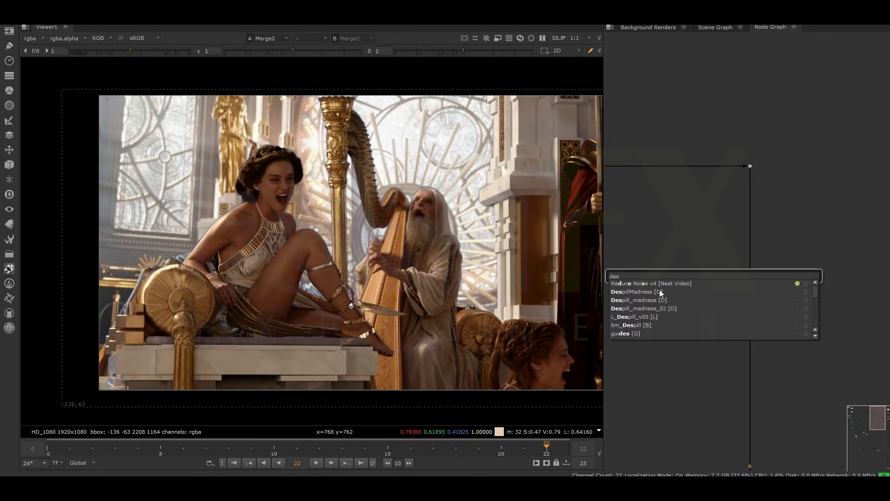
left_click(660, 292)
left_click_drag(696, 274, 750, 220)
left_click(423, 240)
left_click(424, 246)
- Duplicate the DespillMadness node, insert the copy below the first one and adjust the copy's despill settings
left_click(664, 200)
key("ctrl+c")
left_click(733, 252)
key("ctrl+v")
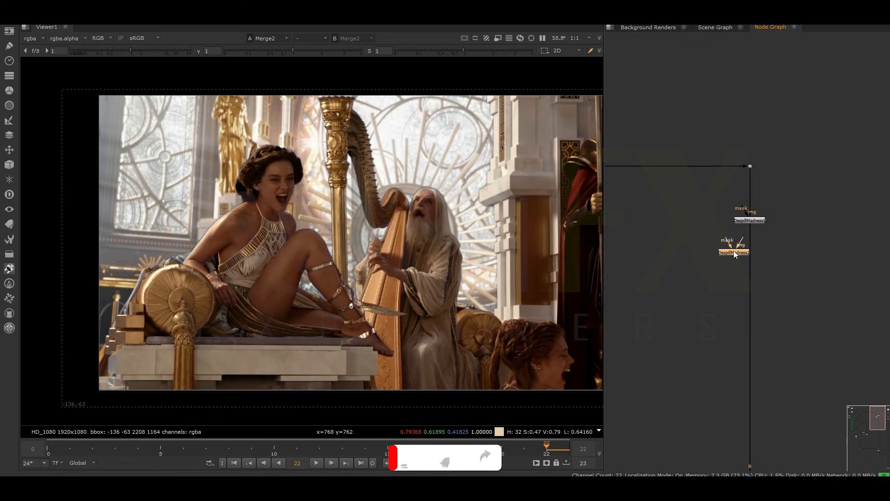
left_click_drag(735, 253, 749, 263)
double_click(749, 263)
left_click(484, 229)
left_click(720, 188)
- Disable both DespillMadness nodes together
middle_click_drag(713, 258, 710, 263)
left_click_drag(714, 202, 792, 310)
key("d")
left_click(690, 311)
left_click(9, 254)
mouse_move(51, 448)
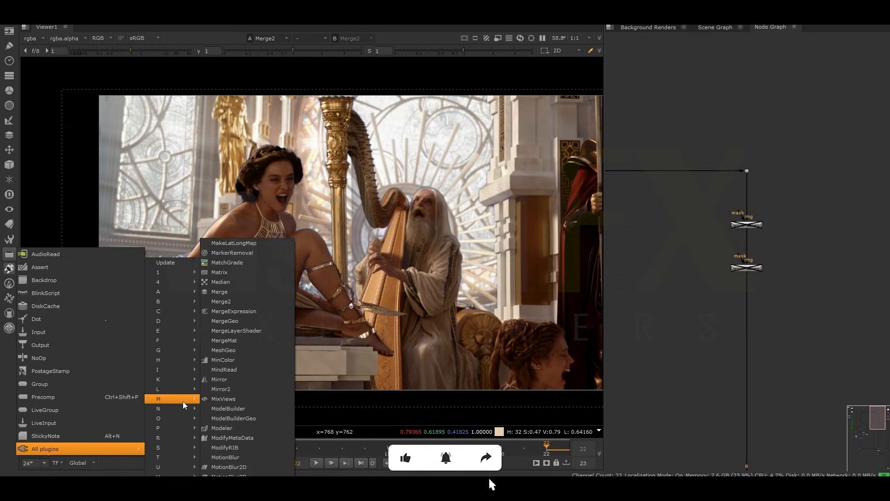
mouse_move(174, 319)
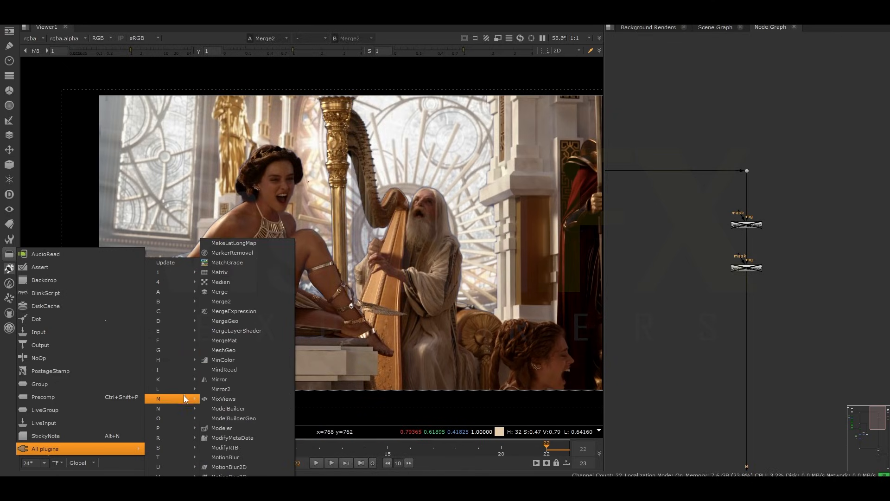
- Insert an L_Despill_v05 node below the two DespillMadness nodes and connect its background input to the tracked background branch
mouse_move(184, 467)
left_click(712, 397)
key("Tab")
type("des")
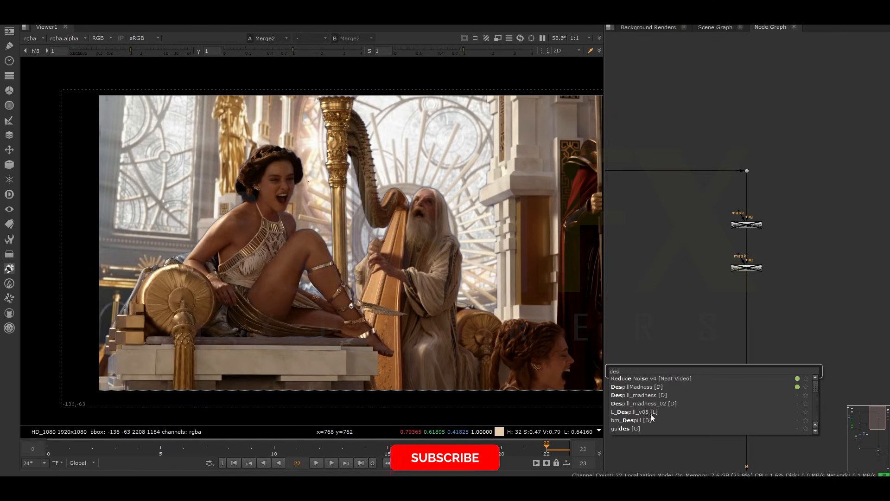
left_click(649, 412)
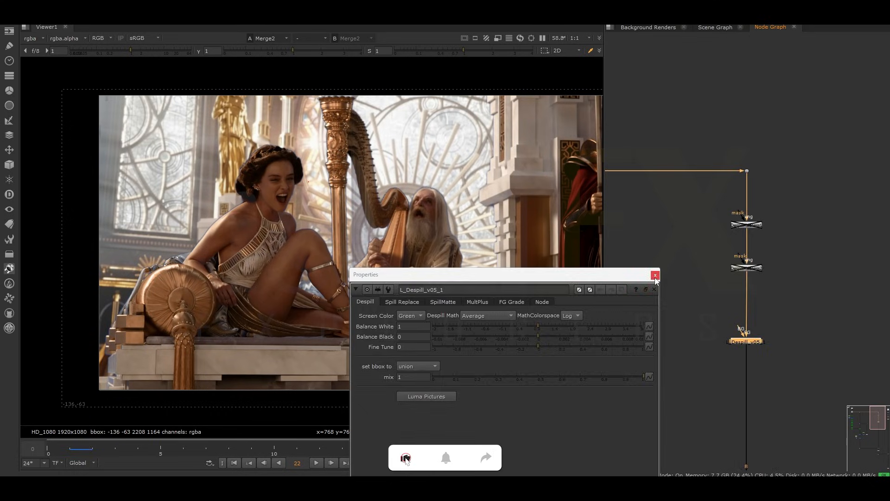
left_click(655, 278)
scroll(736, 327, "down", 3)
scroll(757, 326, "up", 1)
left_click_drag(733, 327, 865, 306)
- Set L_Despill to screen color Blue, despill math Max, balance white 0.4, balance black -0.00195 and fine tune 0.265
double_click(741, 338)
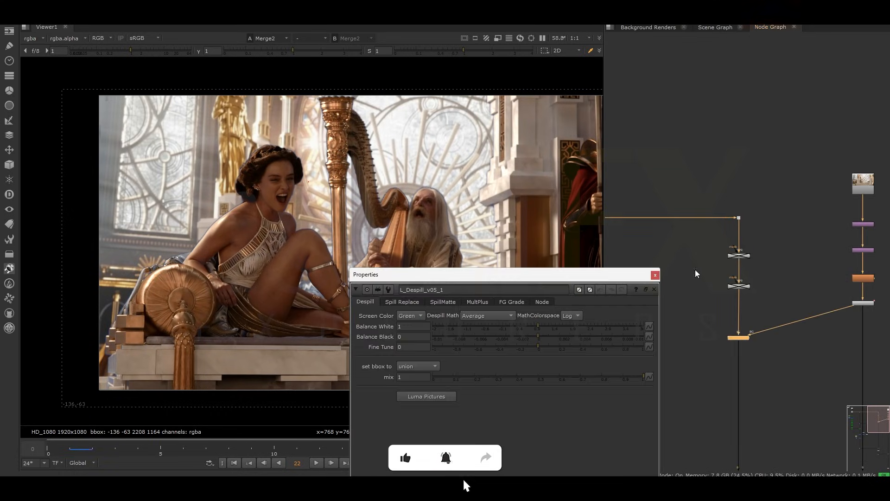
left_click(416, 335)
left_click_drag(546, 332, 567, 346)
mouse_move(539, 336)
left_mouse_down()
mouse_move(555, 333)
mouse_move(524, 335)
left_mouse_up()
mouse_move(511, 325)
left_mouse_down()
mouse_move(533, 324)
mouse_move(516, 325)
left_mouse_up()
left_click(499, 315)
left_click(481, 334)
left_click_drag(525, 336, 514, 335)
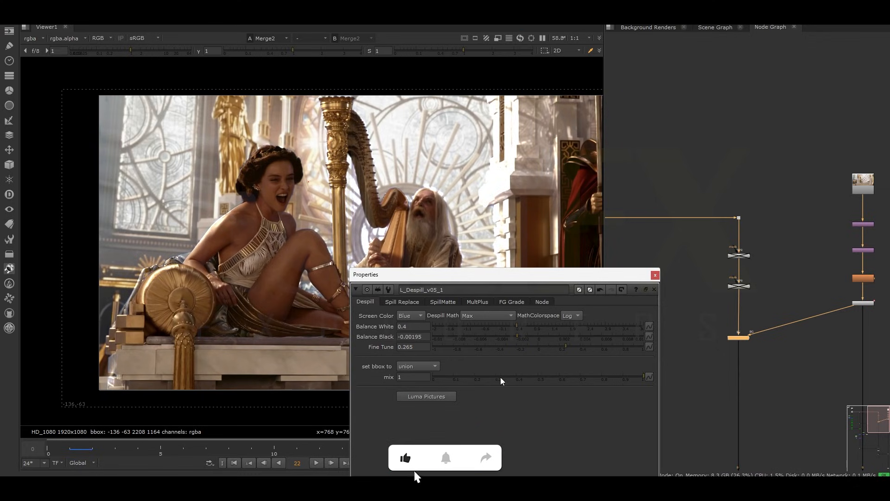
- Mix the L_Despill result into the foreground branch through the Keymix, using a new Roto node as its mask
left_click(721, 291)
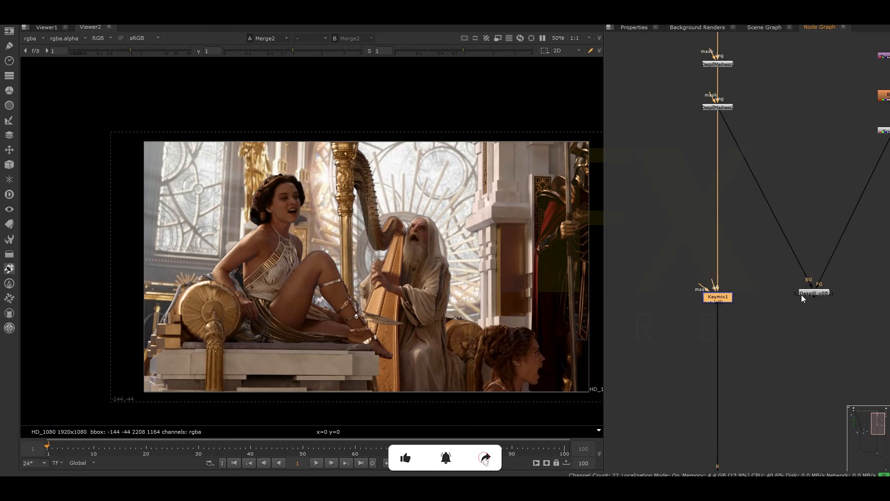
left_click_drag(814, 297, 691, 265)
left_click(686, 257)
key("o")
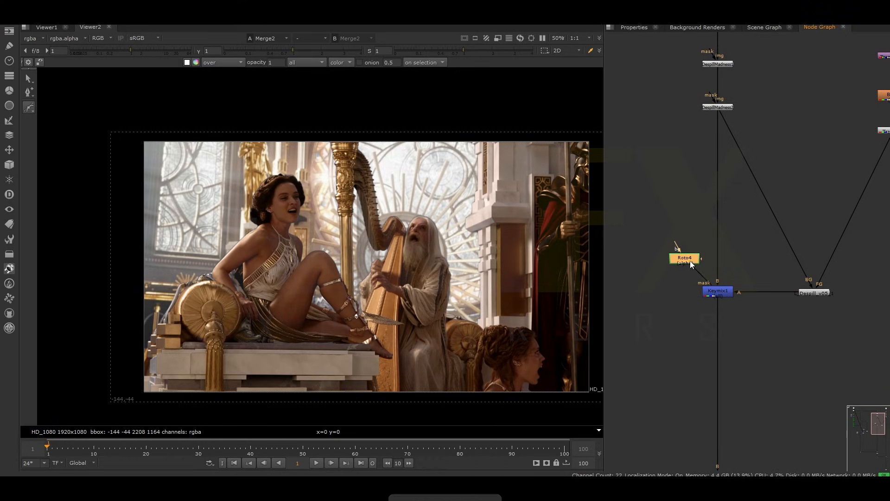
- Draw a rectangular roto shape over the harp and extend its lower edge down between the woman's leg and the old man
left_click_drag(27, 109, 70, 158)
left_click_drag(360, 181, 396, 236)
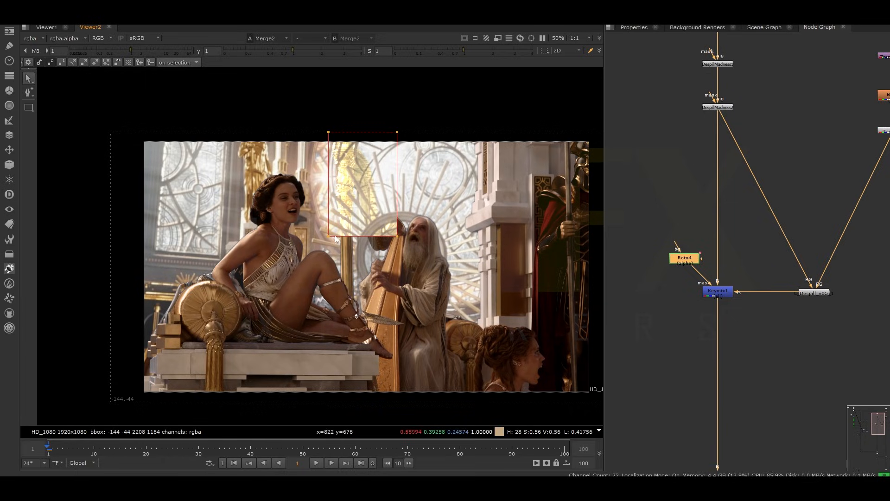
left_click_drag(390, 282, 386, 349)
left_click_drag(335, 278, 340, 292)
- Add an EdgeFromAlpha node fed by a dot on the keyed alpha branch
scroll(672, 257, "down", 3)
middle_click_drag(672, 257, 740, 321)
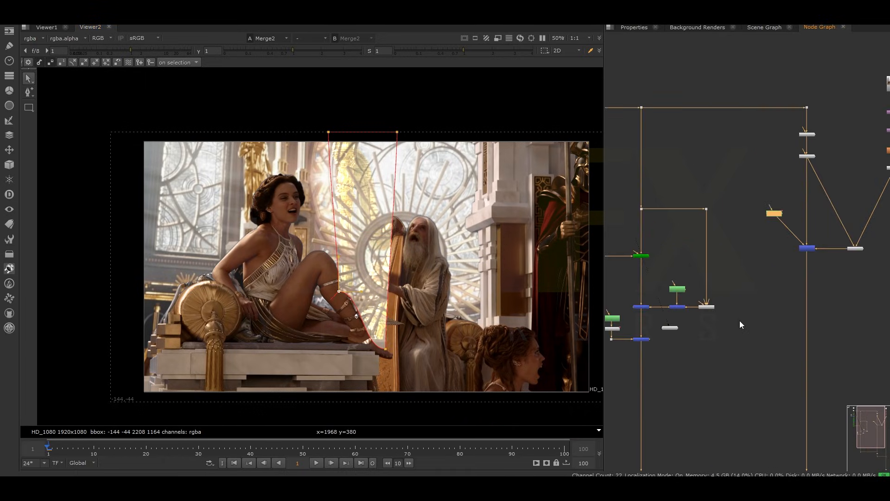
key("Tab")
type("alp")
left_click(675, 370)
scroll(715, 352, "up", 2)
left_click_drag(734, 351, 619, 349)
left_click_drag(610, 402, 613, 392, "ctrl")
- Merge the harp Roto with the EdgeFromAlpha matte ahead of the Keymix mask and change the Merge's operation
left_click(799, 235)
key("m")
left_click(826, 27)
left_click_drag(815, 171, 743, 361)
double_click(821, 177)
left_click(671, 80)
left_click(676, 161)
left_click(820, 27)
- Set the Keymix mix to 0.59 and check the result at frames 100 and 1
left_click(740, 234)
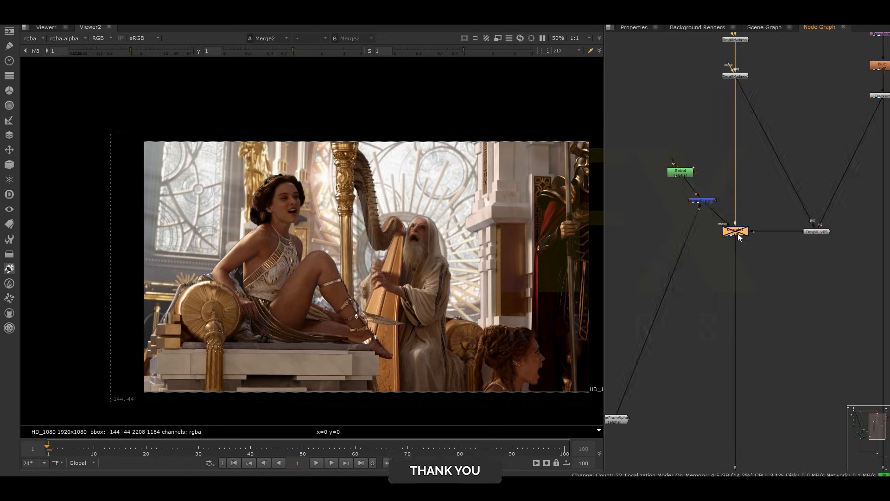
double_click(738, 232)
left_click(756, 101)
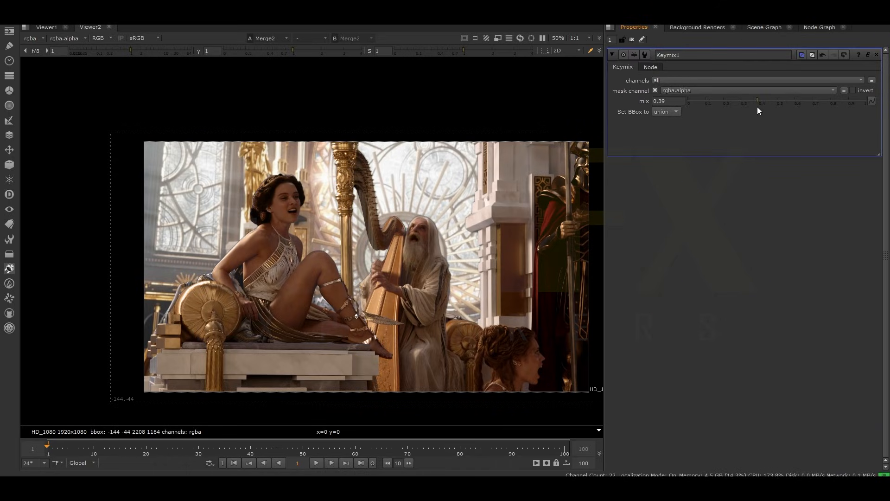
left_click(564, 449)
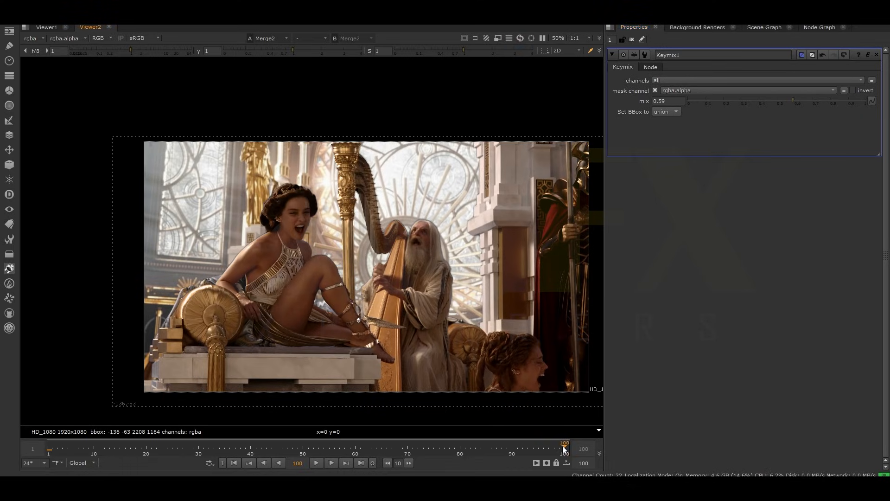
left_click(47, 450)
- Widen the upper edge of the harp roto shape and feather it outward
left_click(819, 27)
double_click(682, 171)
left_click(819, 27)
scroll(738, 61, "down", 1)
left_click(734, 205)
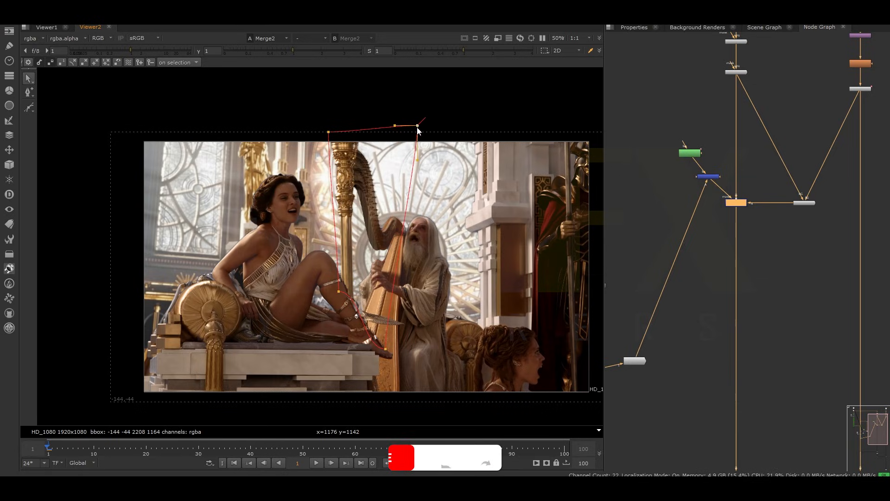
left_click_drag(276, 88, 567, 247)
left_click_drag(321, 124, 303, 107)
left_click(563, 282)
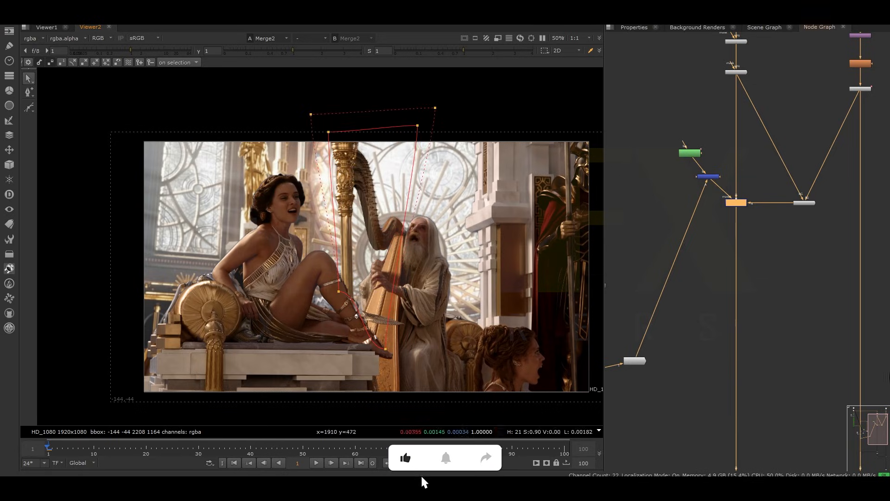
- Align the harp Roto, its Merge and the EdgeFromAlpha node in one straight column of the node graph
scroll(686, 319, "down", 3)
middle_click_drag(670, 343, 714, 309)
scroll(715, 309, "up", 1)
left_click_drag(701, 306, 696, 319)
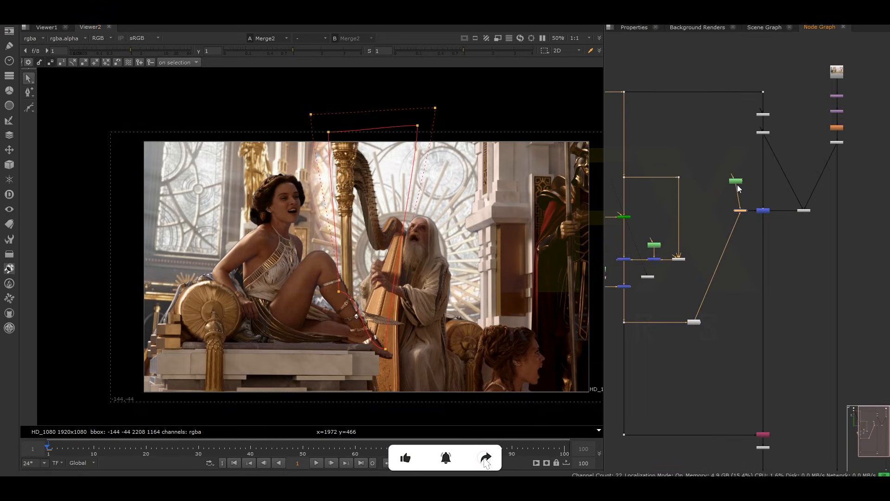
left_click_drag(737, 181, 740, 189)
left_click_drag(692, 323, 739, 324)
left_click_drag(722, 168, 703, 322)
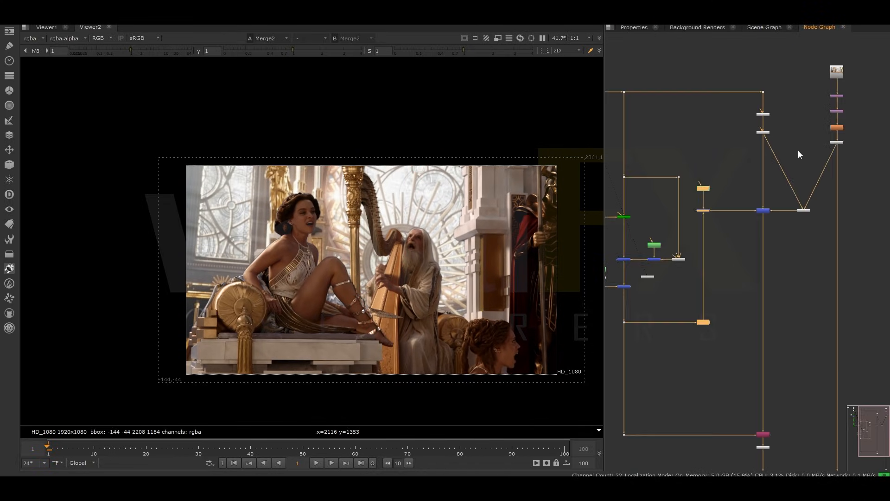
- Try a De_Spill node in the foreground branch below the Keymix, connecting its image input to the tracked background
key("Tab")
type("despil")
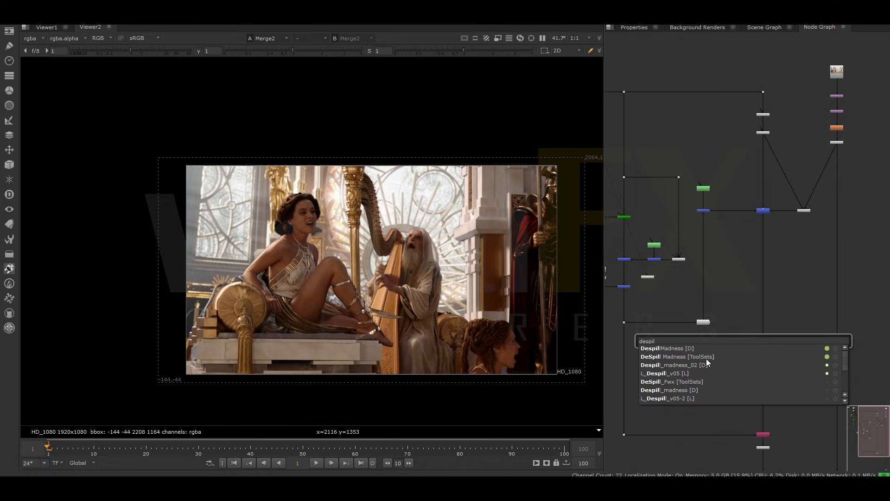
left_click(678, 387)
scroll(744, 337, "up", 5)
left_click_drag(737, 348, 805, 284)
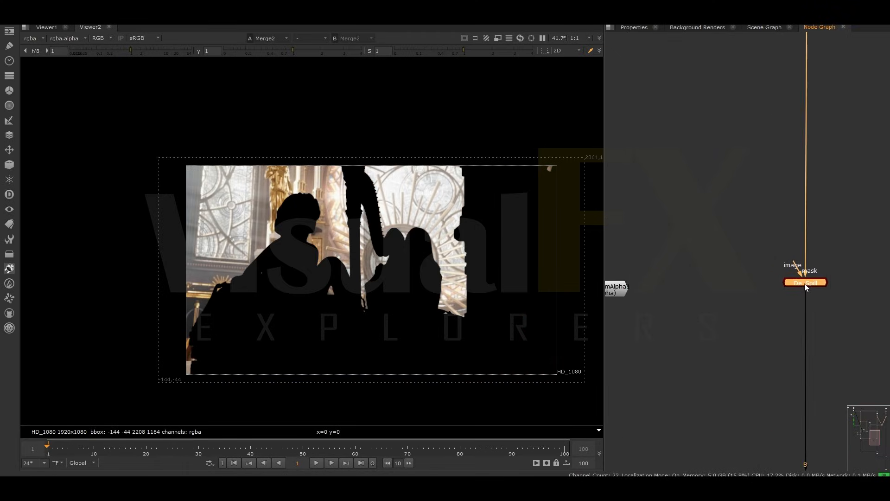
scroll(805, 285, "down", 4)
middle_click_drag(805, 285, 675, 379)
left_click_drag(672, 369, 799, 83)
- Change the De_Spill node's screen type while viewing its output, and delete the node
key("1")
double_click(678, 381)
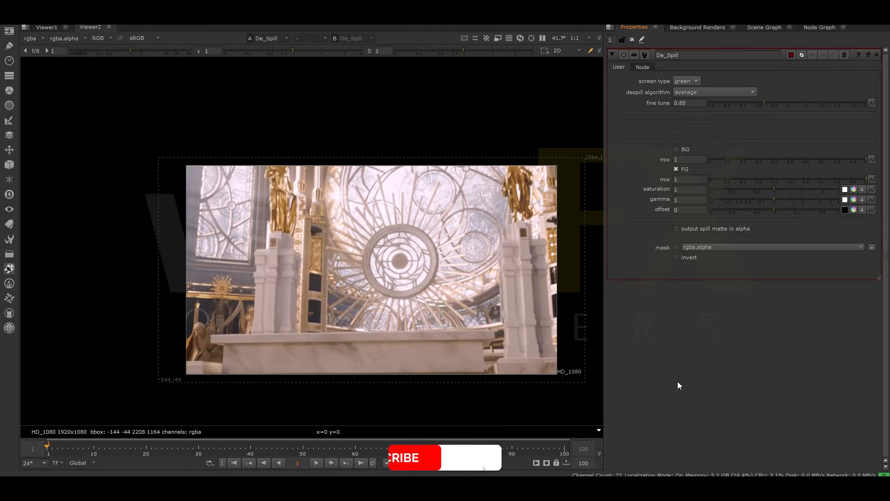
left_click(686, 81)
left_click(821, 26)
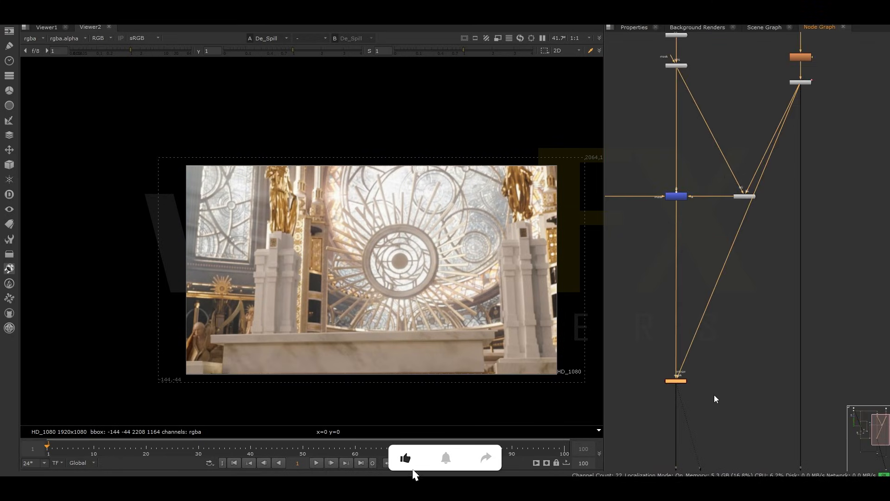
key("Delete")
- View the final composite and insert an Erode (filter) node in the foreground branch above the Copy node
scroll(686, 244, "down", 5)
scroll(687, 341, "up", 4)
left_click(762, 340)
key("1")
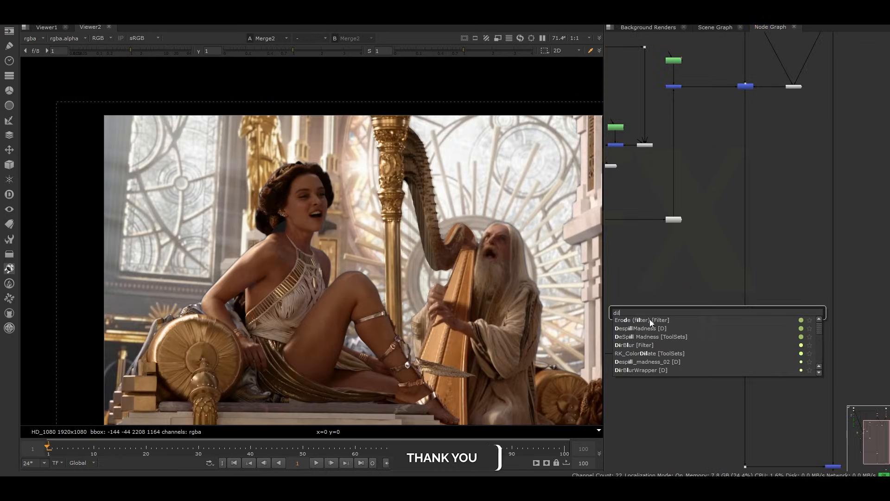
left_click(650, 319)
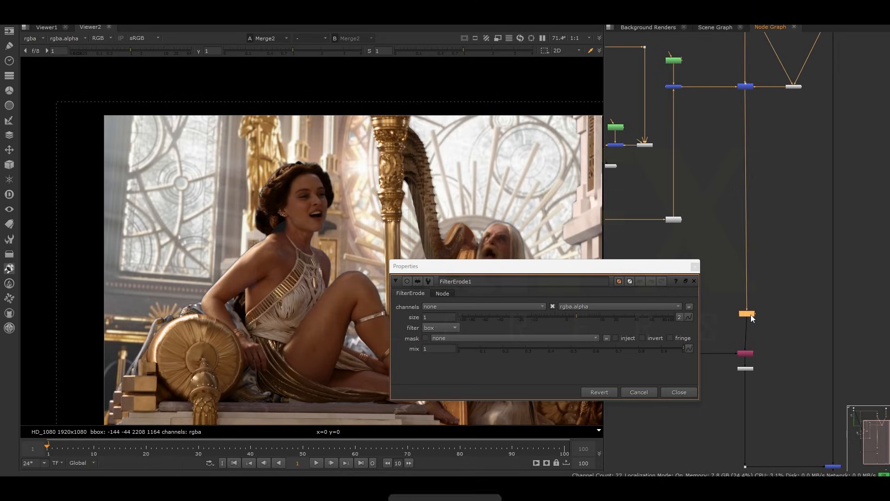
- Set the FilterErode to process the rgba channels with size -5.5 while viewing its output
left_click(580, 317)
key("1")
left_click_drag(584, 317, 549, 326)
left_click(482, 306)
left_click(449, 343)
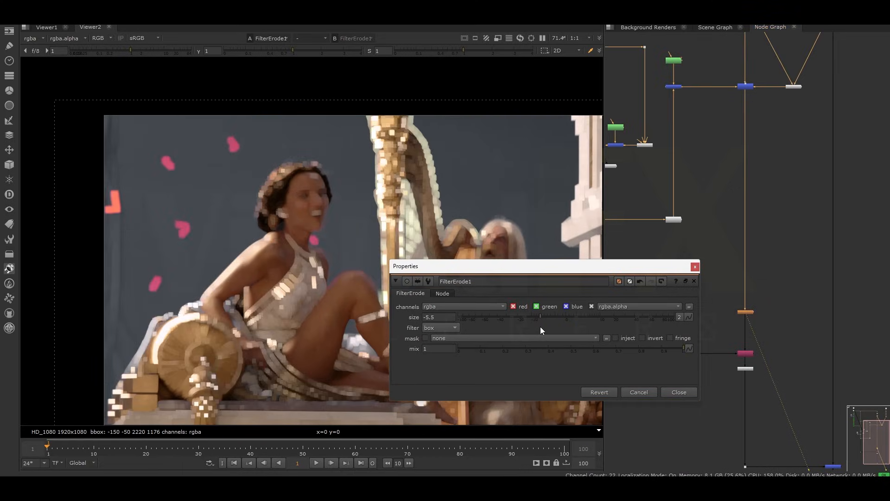
- Add a second EdgeFromAlpha node on the keyed alpha branch and use it as the FilterErode's mask
left_click(695, 266)
key("Tab")
type("alp")
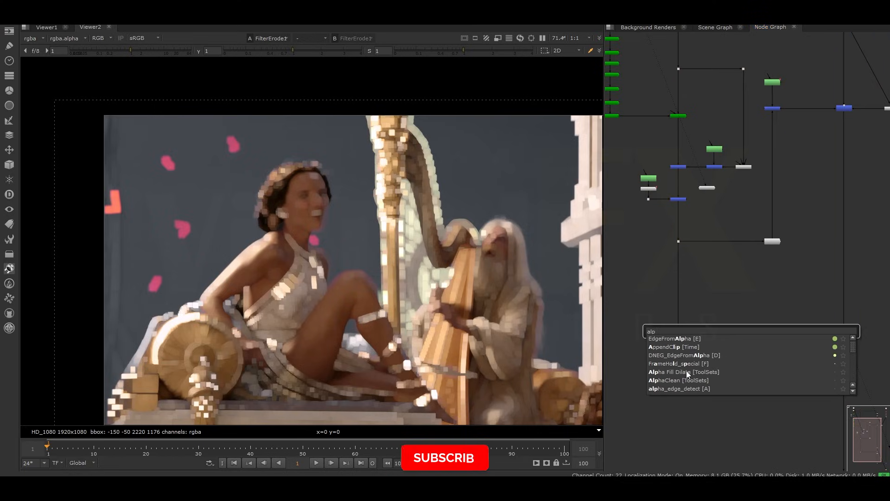
left_click(687, 389)
left_click(731, 268)
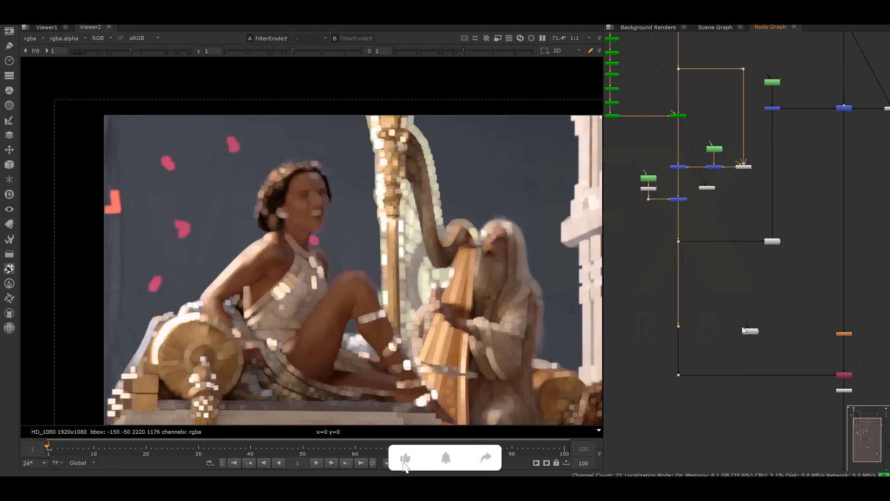
scroll(866, 340, "up", 3)
- Toggle the FilterErode off and on to compare the foreground edges
left_click(829, 322)
key("d")
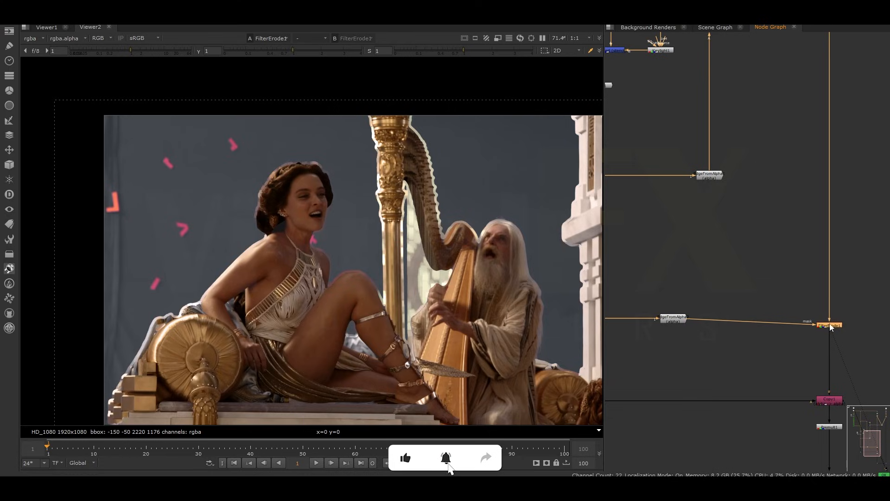
key("d")
key("d")
key("d")
scroll(861, 388, "down", 3)
middle_click_drag(860, 389, 692, 260)
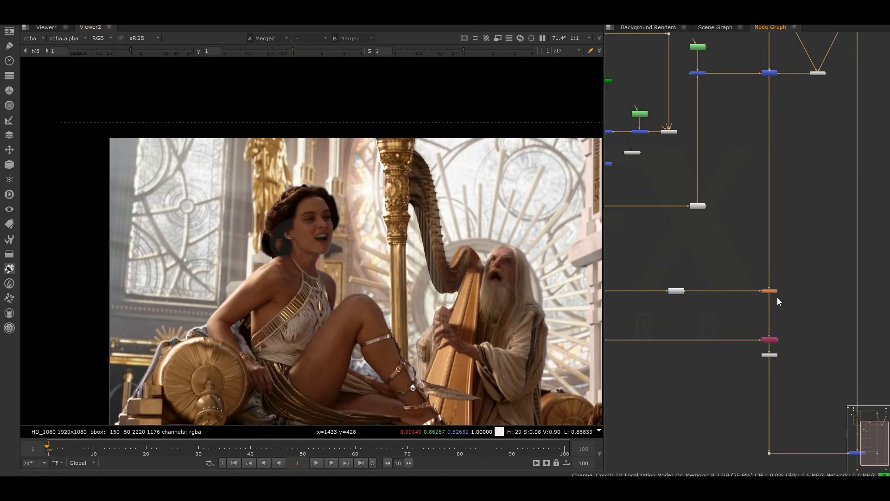
- Set the FilterErode size to -3.8
double_click(770, 291)
left_click_drag(495, 313, 544, 339)
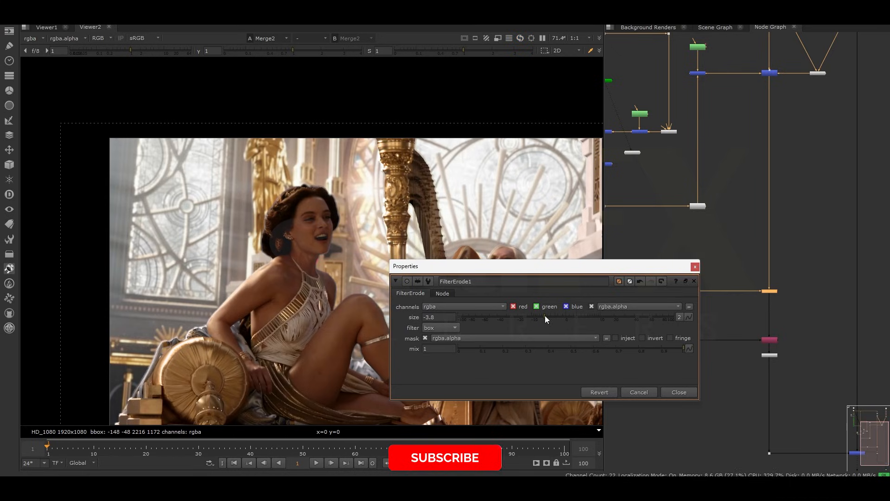
left_click(695, 267)
- Set the erode mask's EdgeFromAlpha to blackpoint 0.016, whitepoint 1.04, inside edge blur 7.8 and outside edge blur 0.14
double_click(675, 291)
left_click_drag(622, 332, 611, 332)
left_click(602, 346)
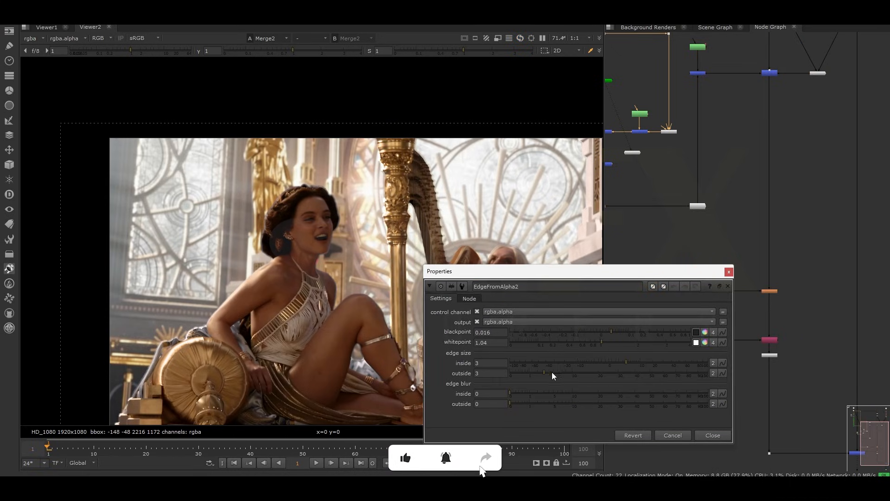
left_click_drag(531, 393, 565, 393)
left_click(516, 403)
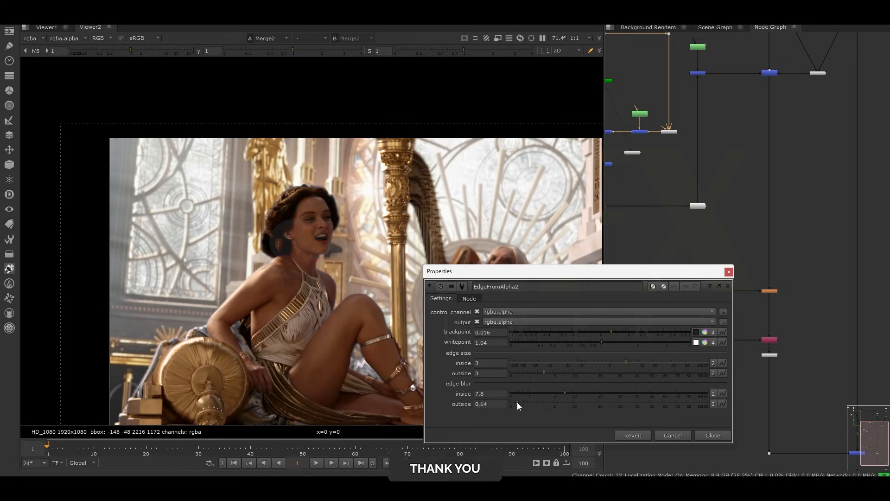
- Compare the composite with the FilterErode disabled and enabled, checking the foreground edges across the full frame
left_click(729, 272)
left_click(764, 291)
key("d")
key("d")
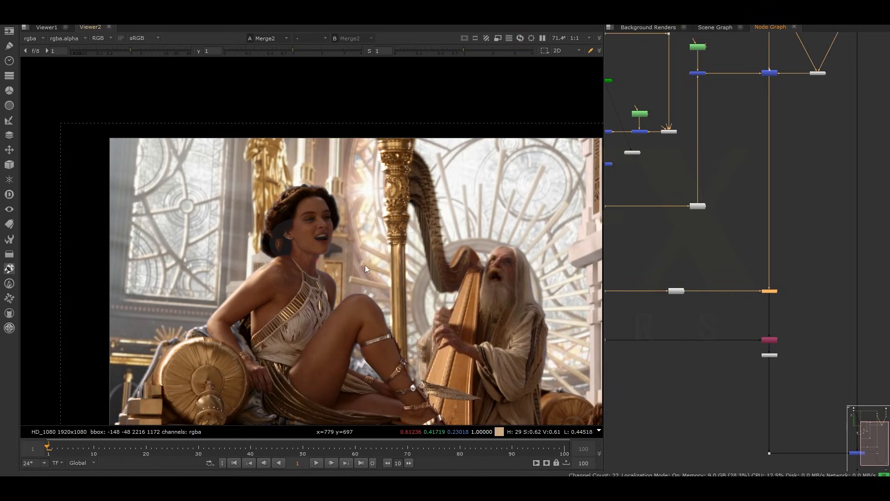
scroll(366, 269, "down", 2)
scroll(417, 236, "up", 1)
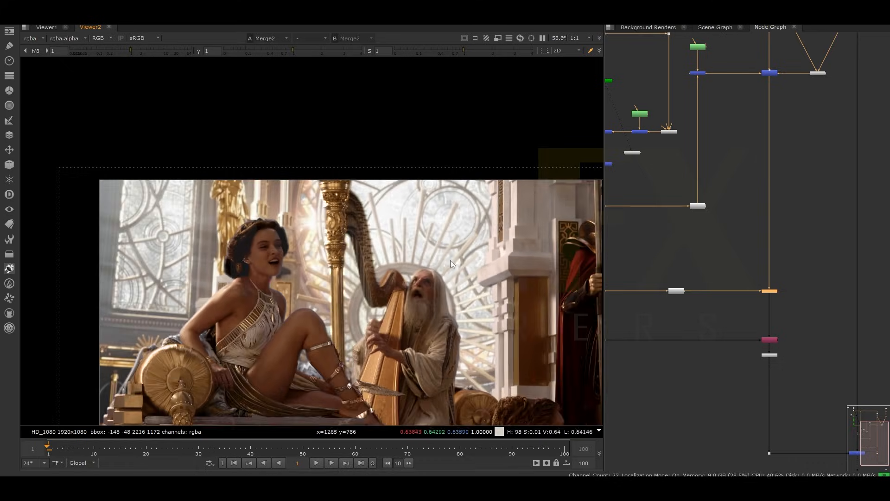
middle_click_drag(462, 261, 402, 184)
key("f")
- Insert a LightWrap node at the end of the foreground branch, above the final merge
scroll(784, 250, "down", 3)
middle_click_drag(788, 259, 763, 185)
left_click(718, 245)
key("Tab")
type("ligh")
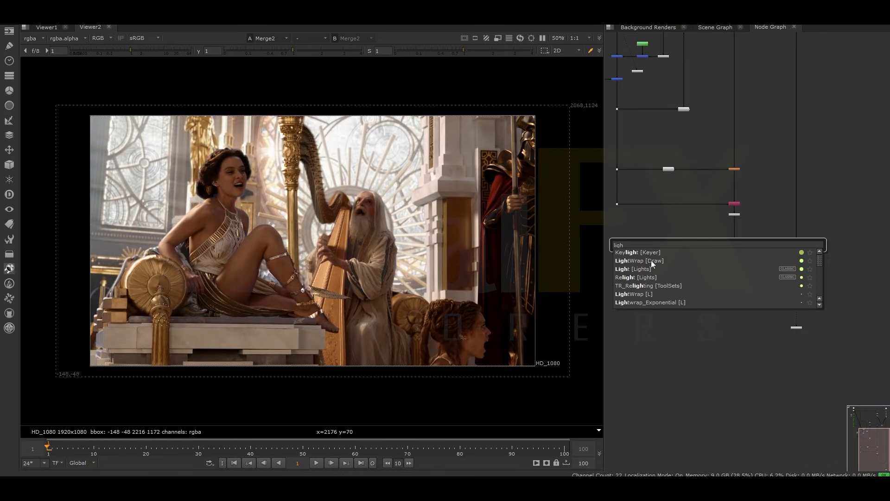
left_click(651, 260)
scroll(715, 248, "up", 3)
left_click_drag(721, 243, 747, 246)
- Add a dot on the background branch and connect the LightWrap's background input to it
scroll(746, 247, "down", 2)
middle_click_drag(769, 186, 760, 240)
left_click_drag(810, 188, 810, 291, "ctrl")
scroll(733, 297, "up", 2)
left_click_drag(733, 295, 837, 288)
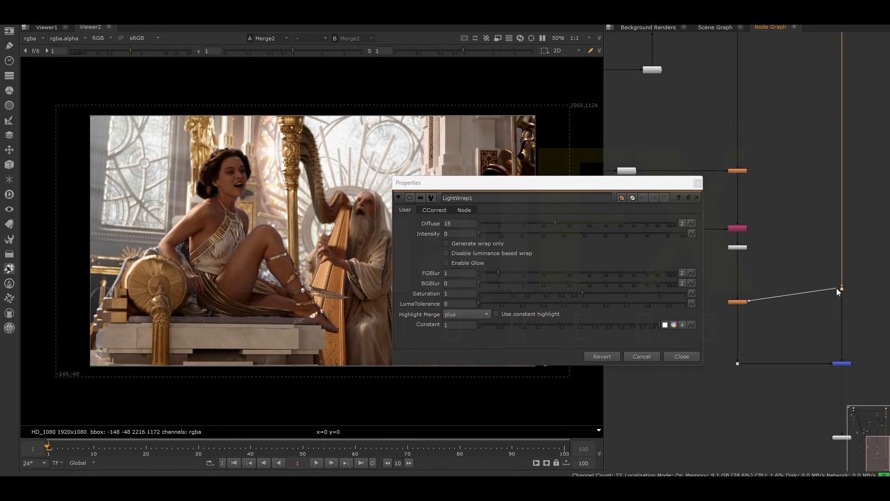
- Increase the LightWrap's Diffuse, set a slight Intensity, and align the node level with the background dot
left_click(494, 234)
left_click_drag(556, 223, 618, 223)
mouse_move(510, 233)
left_mouse_down()
mouse_move(530, 233)
mouse_move(483, 230)
mouse_move(495, 233)
left_mouse_up()
left_click(698, 184)
left_click_drag(741, 304, 740, 289)
left_click(841, 289)
- Play back the composite to check the light wrap in motion
scroll(412, 277, "down", 3)
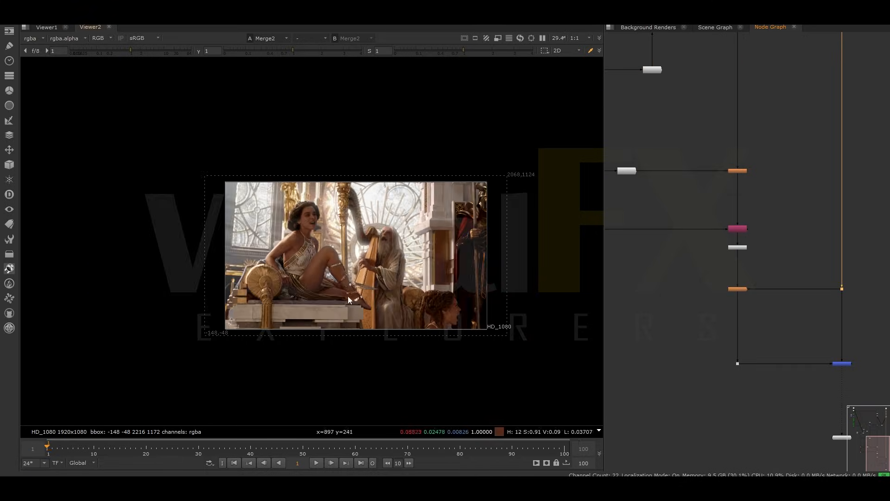
scroll(394, 290, "up", 2)
left_click(317, 463)
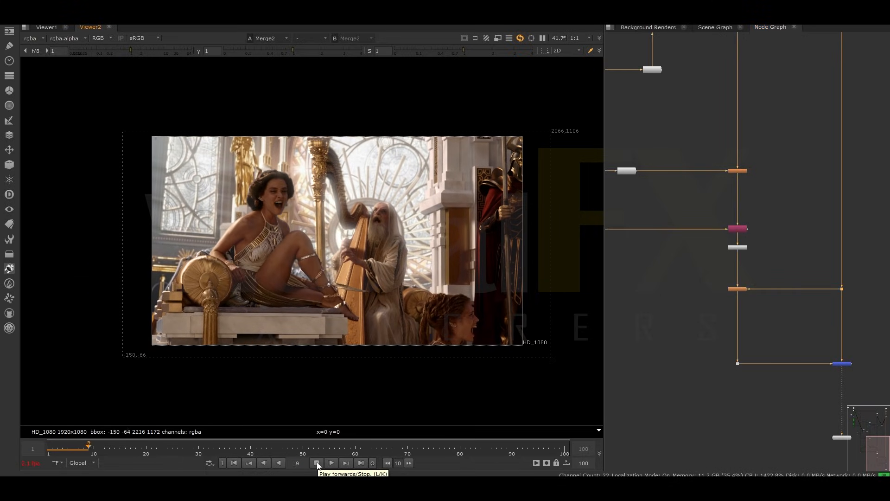
left_click(317, 462)
- Set the project frame range to 1-22 in the project settings
scroll(737, 253, "down", 3)
middle_click_drag(674, 123, 798, 429)
scroll(692, 224, "up", 3)
double_click(692, 225)
left_click(666, 154)
left_click(680, 265)
key("s")
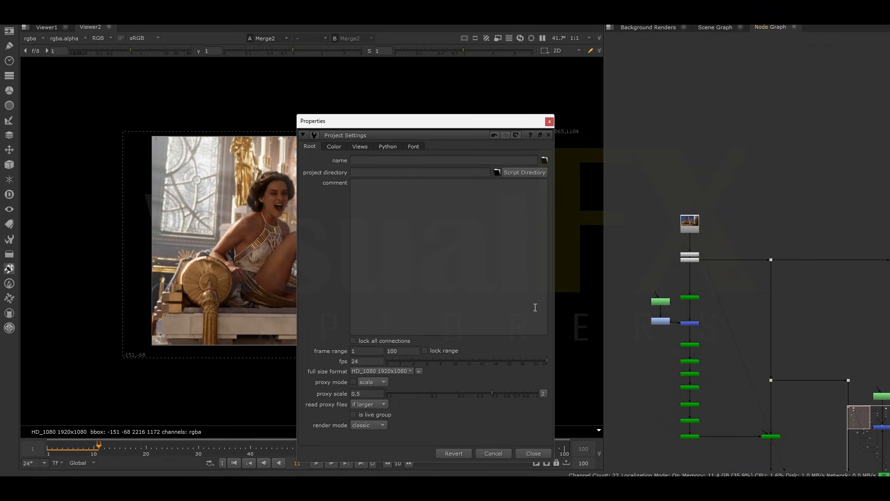
key("Return")
- Play back the shortened frame range and return to frame 1
left_click(314, 462)
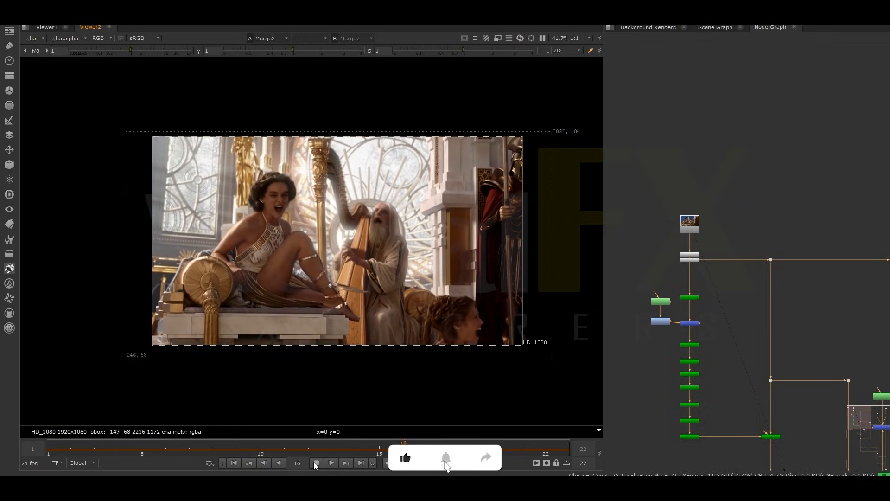
left_click(316, 463)
left_click(48, 446)
- Make room below the final merge and add an ExpoGlow node to its output
scroll(705, 287, "down", 4)
middle_click_drag(821, 454, 712, 302)
scroll(711, 303, "down", 2)
scroll(711, 303, "up", 5)
left_click_drag(743, 293, 744, 362)
left_click(756, 291)
key("Tab")
type("glow")
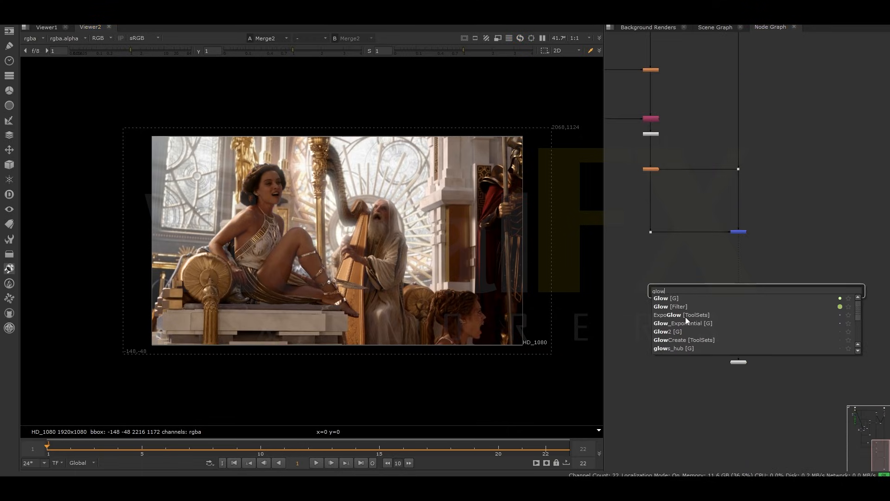
left_click(685, 315)
- Tone down the glow in the ExpoGlow node's settings
scroll(744, 268, "up", 3)
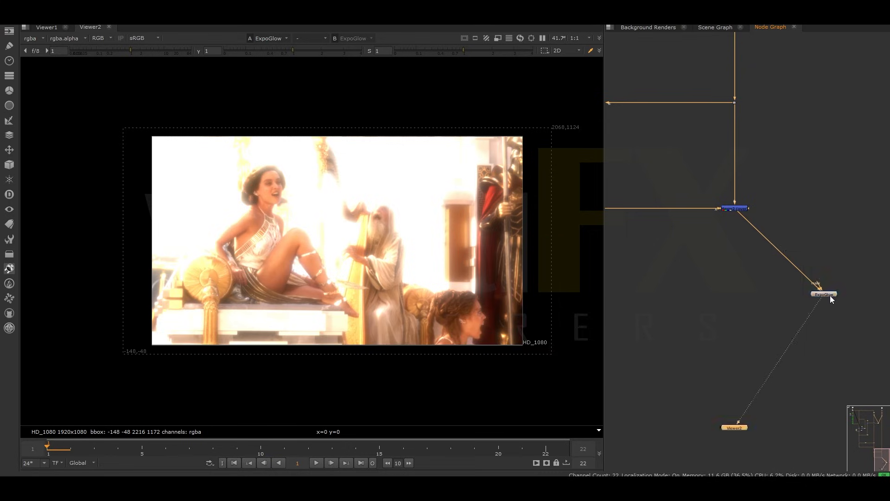
double_click(829, 295)
left_click_drag(666, 311, 583, 321)
left_click(797, 243)
- Add a Keymix node between the final merge and the viewer, blending in the ExpoGlow result, and route the glow input through a dot
left_click(715, 320)
key("Tab")
type("key")
left_click(716, 332)
left_click_drag(715, 310, 734, 209)
left_click_drag(715, 319, 735, 325)
left_click(735, 326, "ctrl+shift")
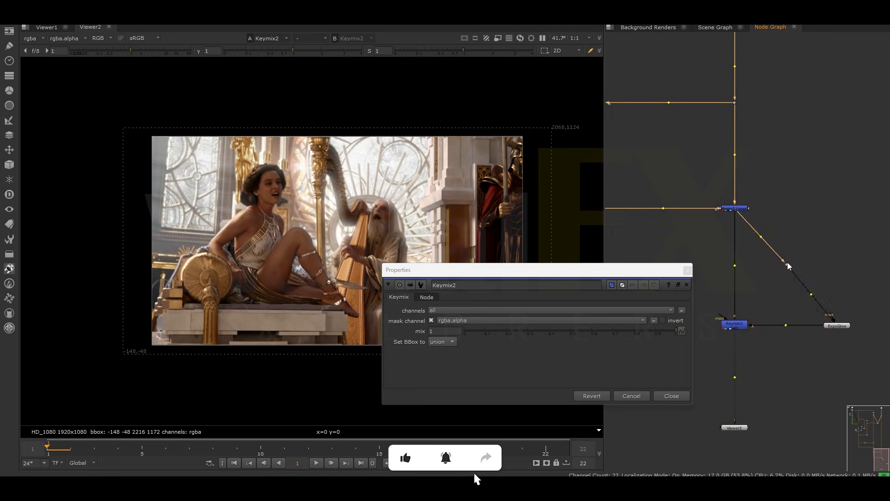
middle_click_drag(705, 298, 759, 302)
- Add a Roto node feeding the Keymix's mask and place it away from the main branch
key("o")
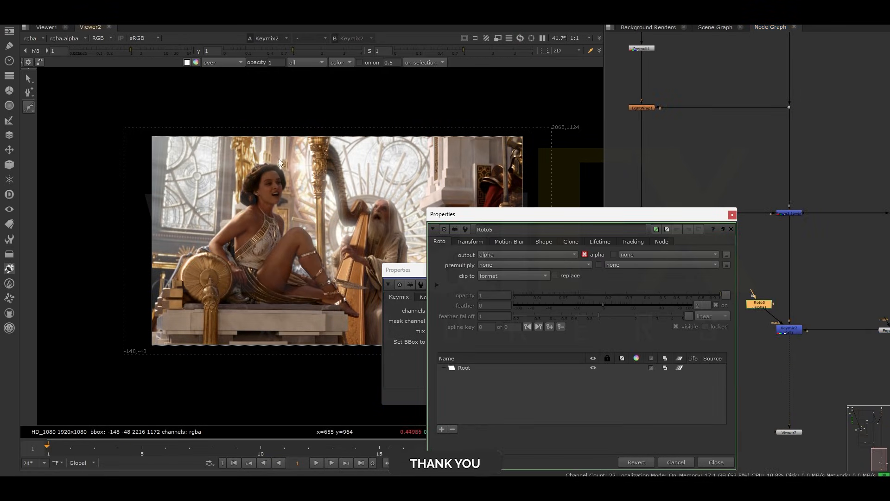
left_click(732, 216)
left_click_drag(758, 307, 685, 267)
- Add a Merge node after the mask Roto and connect its other input to the keyed alpha branch
left_click(732, 311)
key("m")
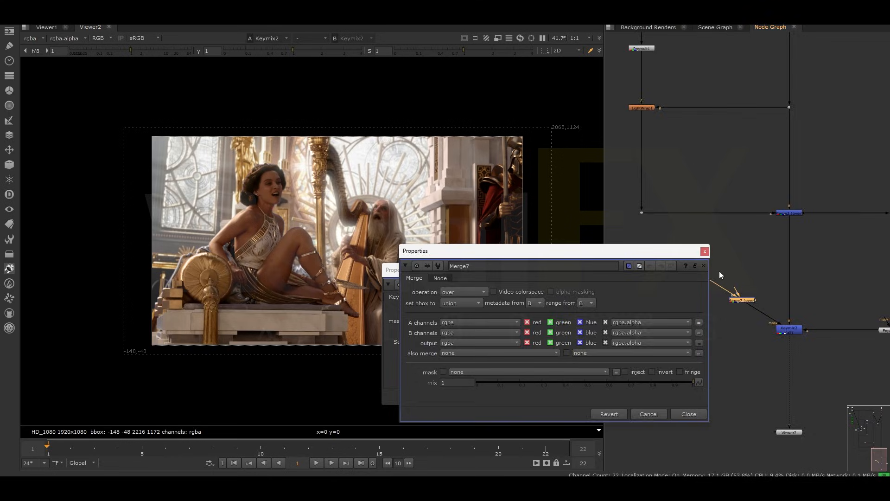
left_click(705, 252)
middle_click_drag(719, 271, 791, 304)
scroll(791, 304, "down", 2)
left_click_drag(805, 323, 677, 79)
scroll(699, 149, "down", 4)
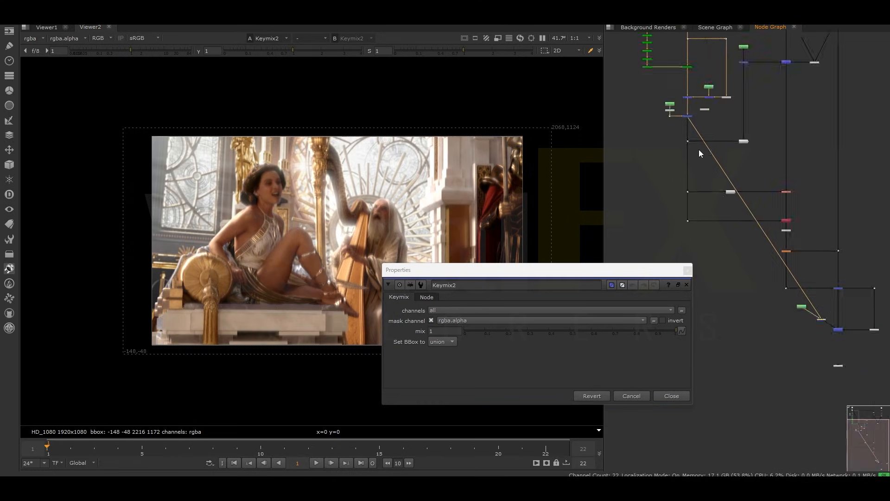
- Lower the Keymix's mix to reduce the glow and play back the composite
middle_click_drag(858, 343, 756, 228)
scroll(756, 229, "up", 2)
left_click(733, 211)
scroll(733, 211, "up", 3)
left_click_drag(676, 331, 554, 332)
left_click(688, 271)
left_click(314, 463)
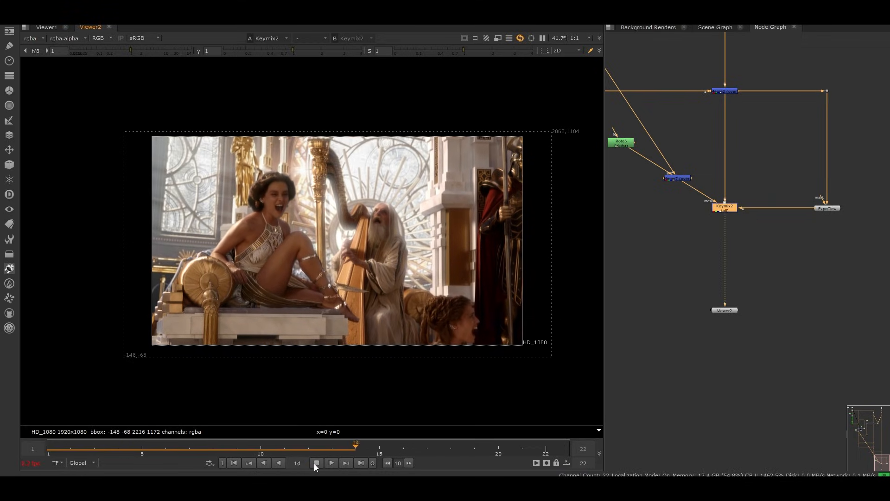
left_click(314, 463)
- Insert a Grade node on the background branch above the LightWrap connection and adjust its settings
scroll(744, 259, "down", 4)
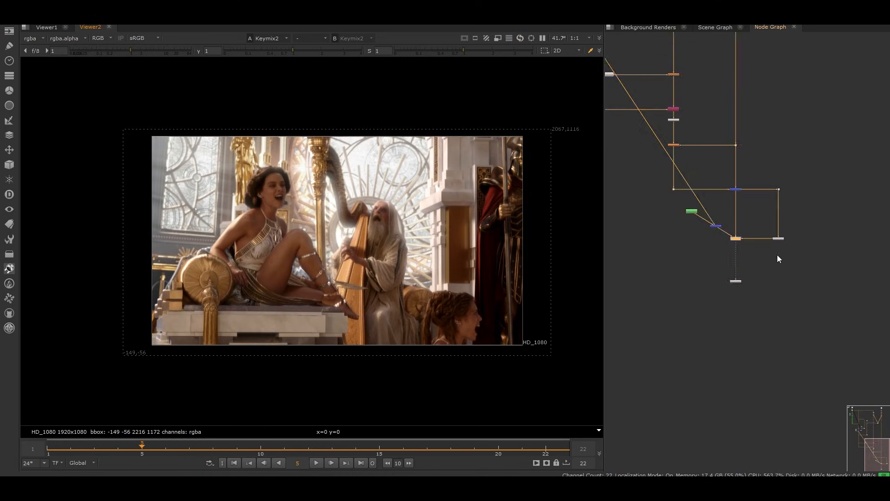
middle_click_drag(738, 70, 731, 285)
scroll(731, 285, "up", 3)
left_click(737, 281)
key("g")
left_click_drag(739, 282, 747, 279)
mouse_move(566, 284)
left_mouse_down()
mouse_move(591, 288)
mouse_move(567, 288)
left_mouse_up()
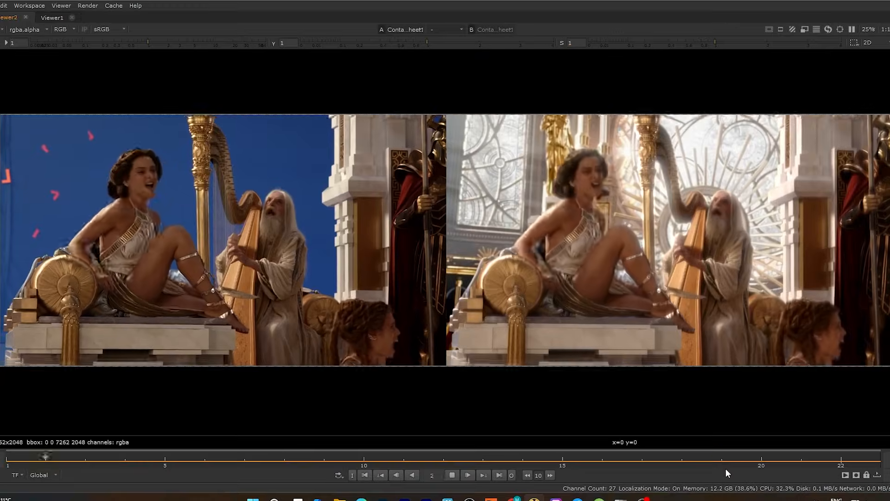